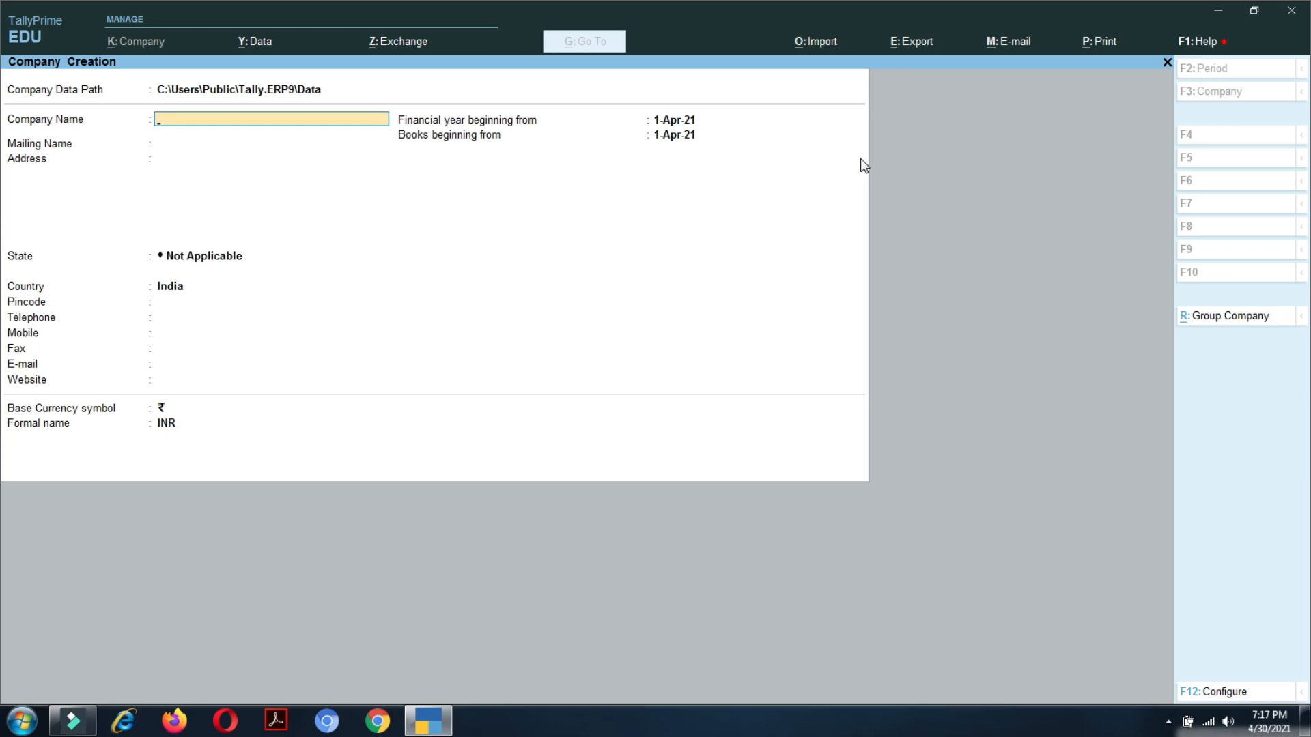
Create the company Demo Payment Com with address Bsp and state Chhattisgarh, accepting the default company features
type("emo Payment com")
key("Return")
key("Return")
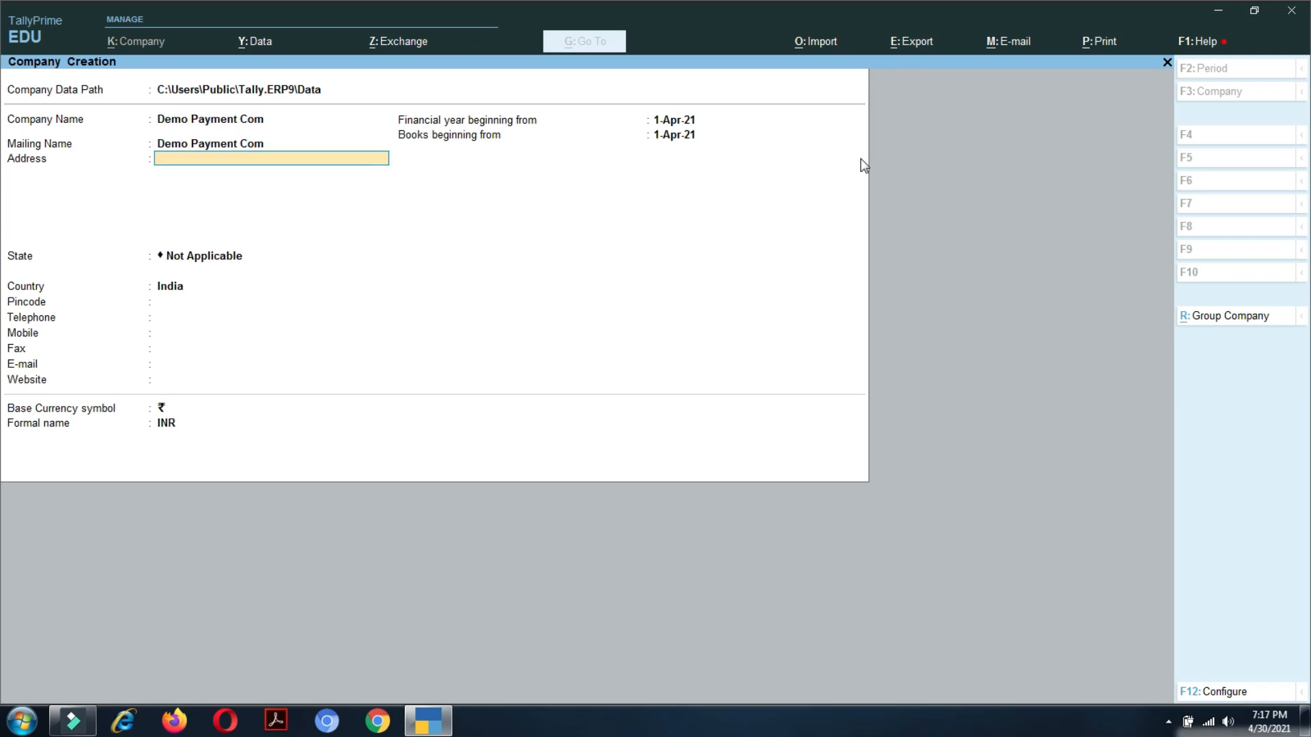
type("Bsp")
key("Return")
key("Return")
type("Ch")
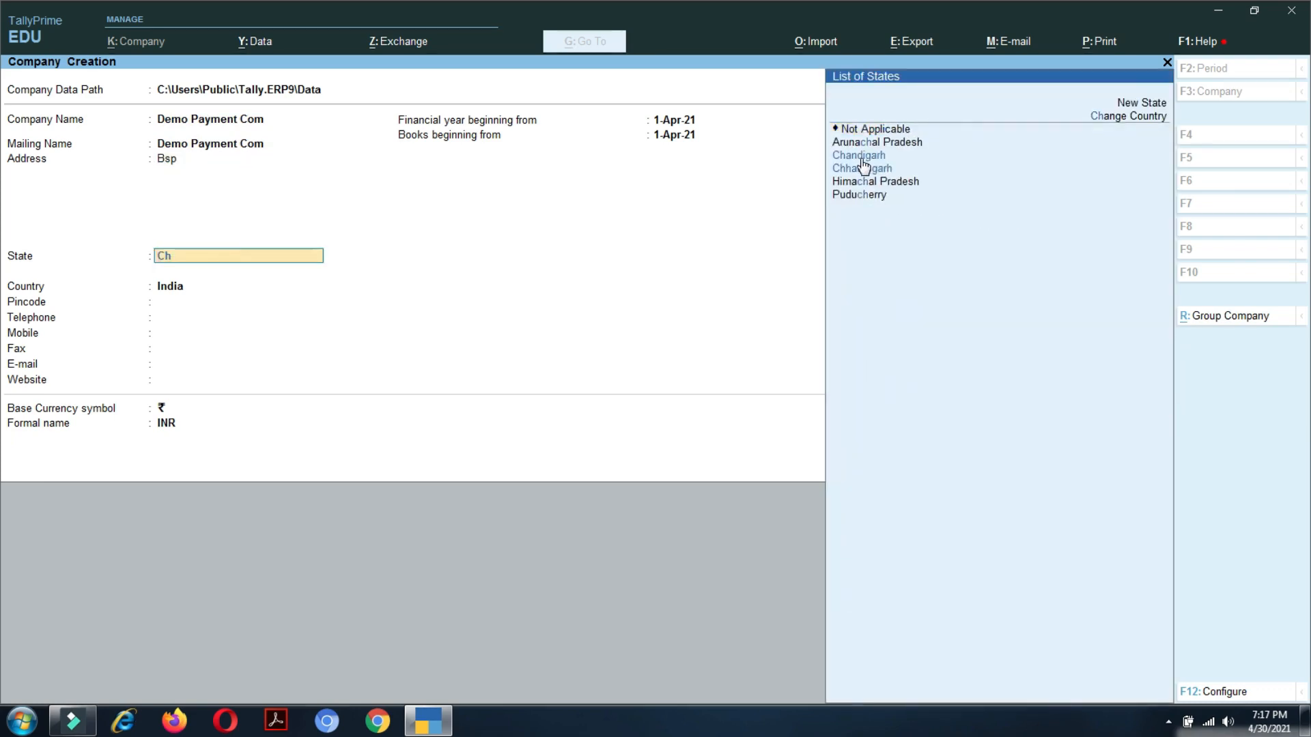
type("h")
key("Return")
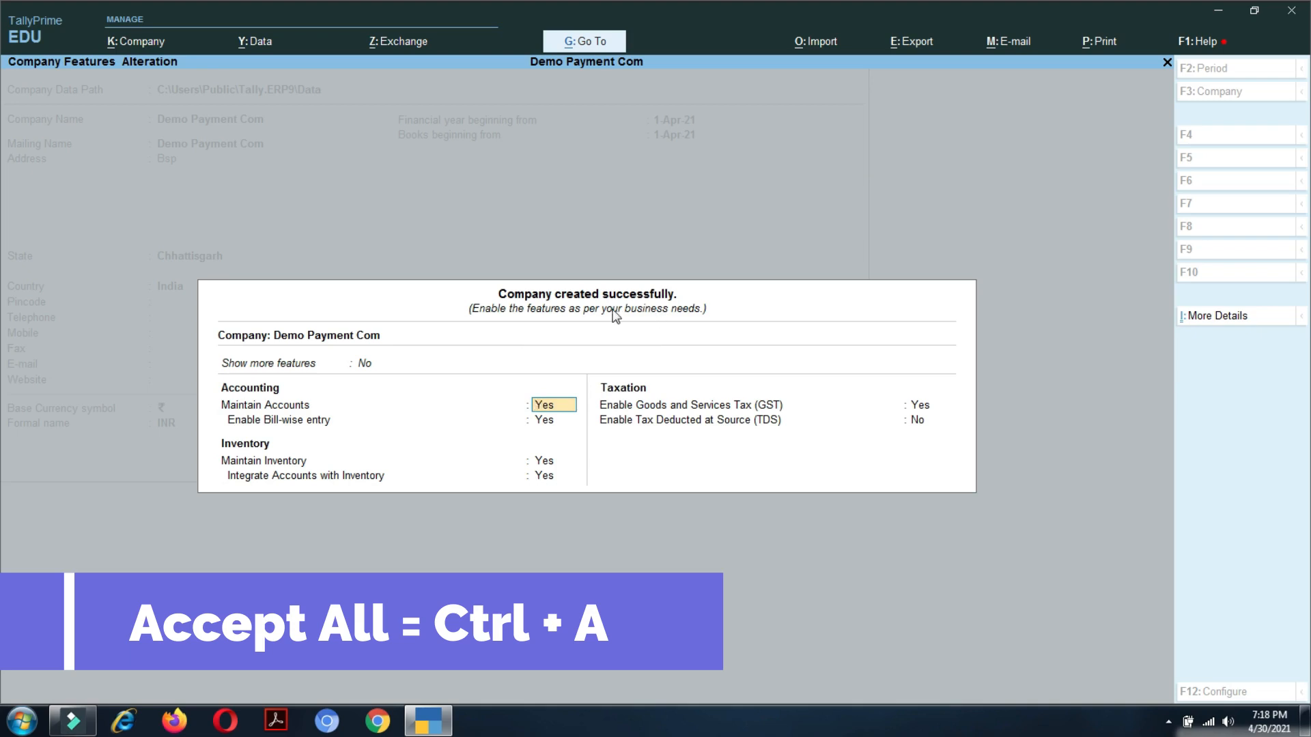
key("ctrl")
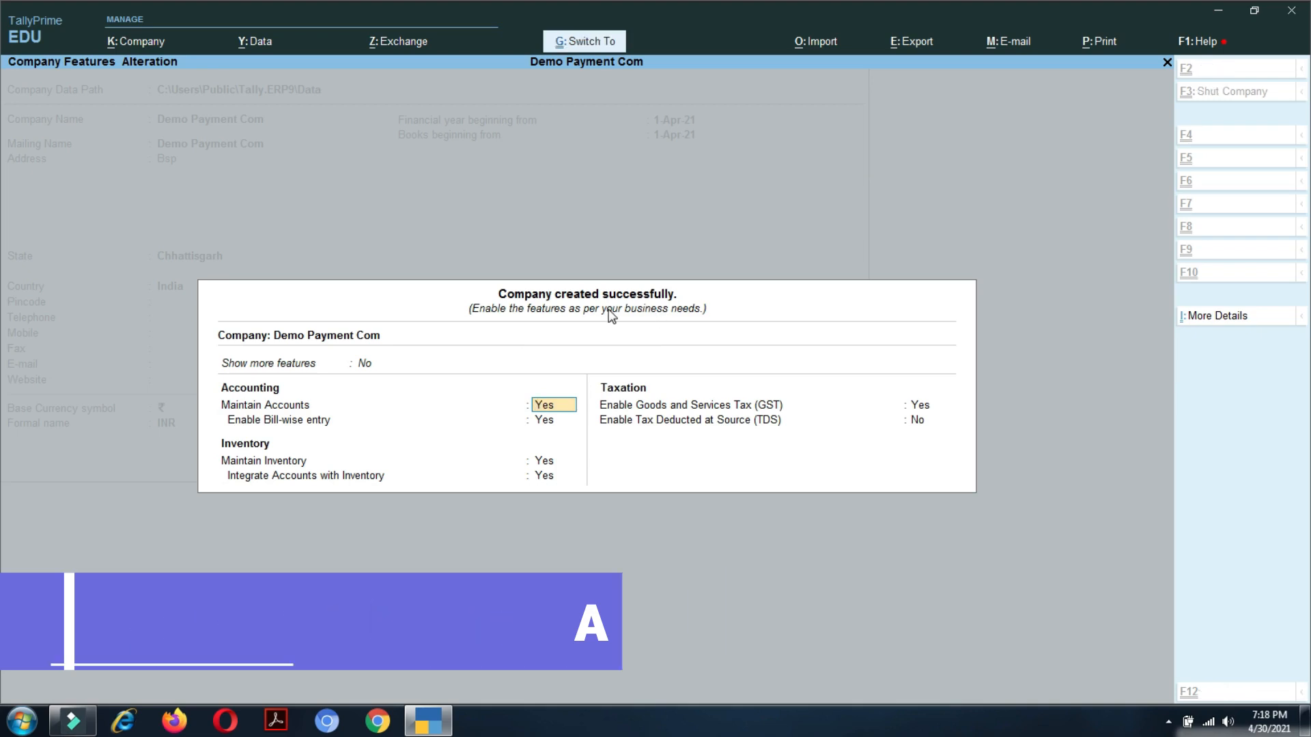
key("ctrl+a")
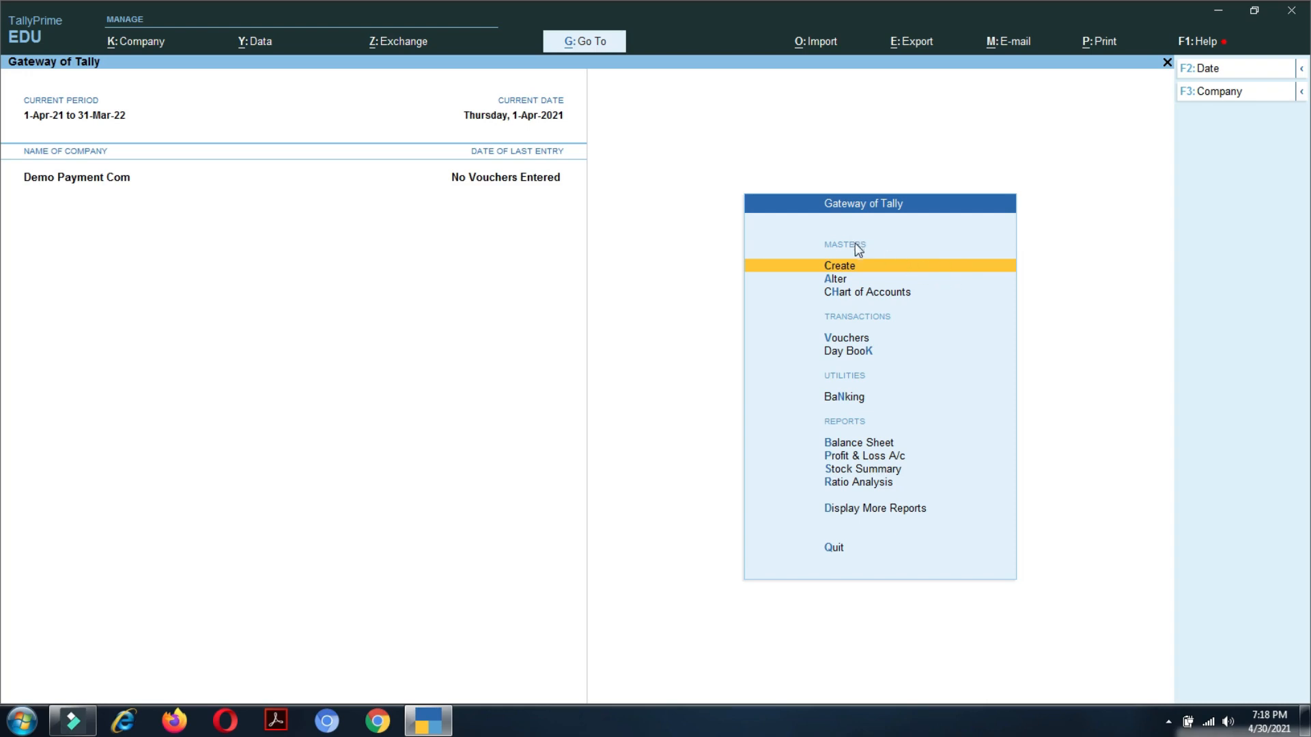
Create a ledger named Capital A/c under the Capital Account group and save it
left_click(915, 273)
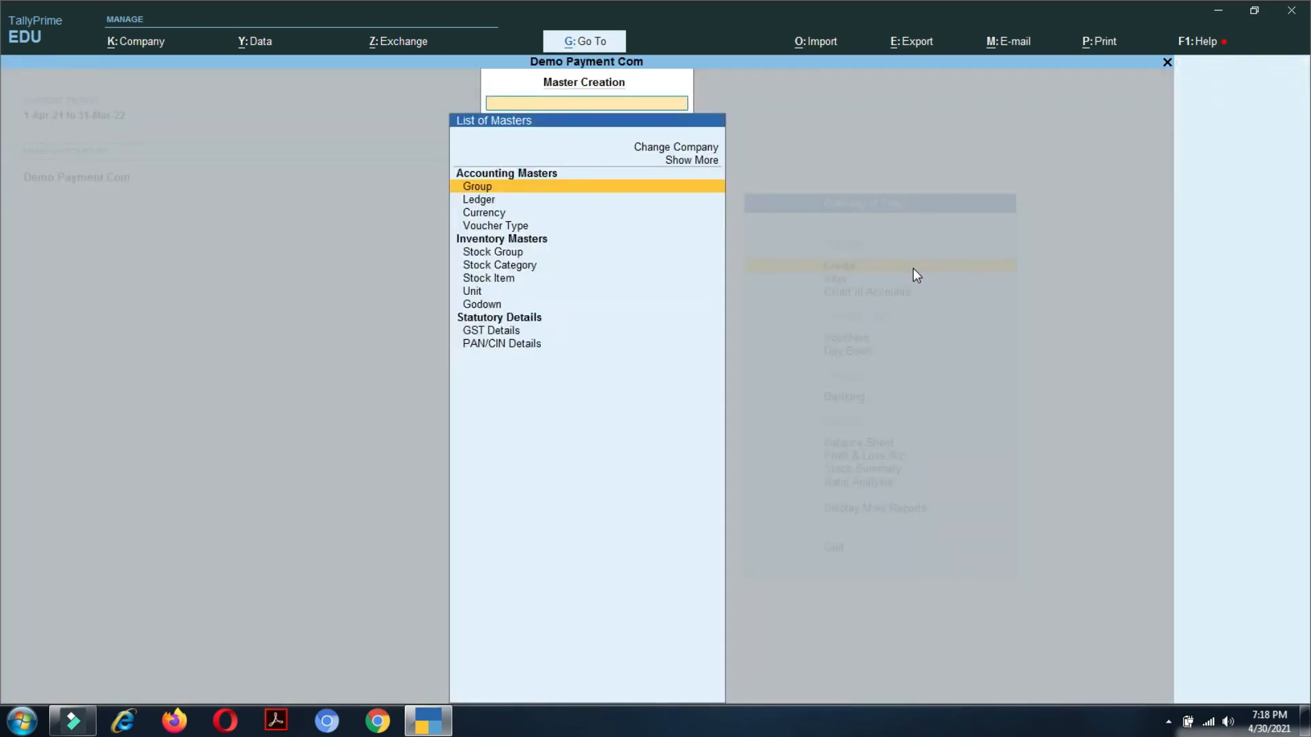
key("Down")
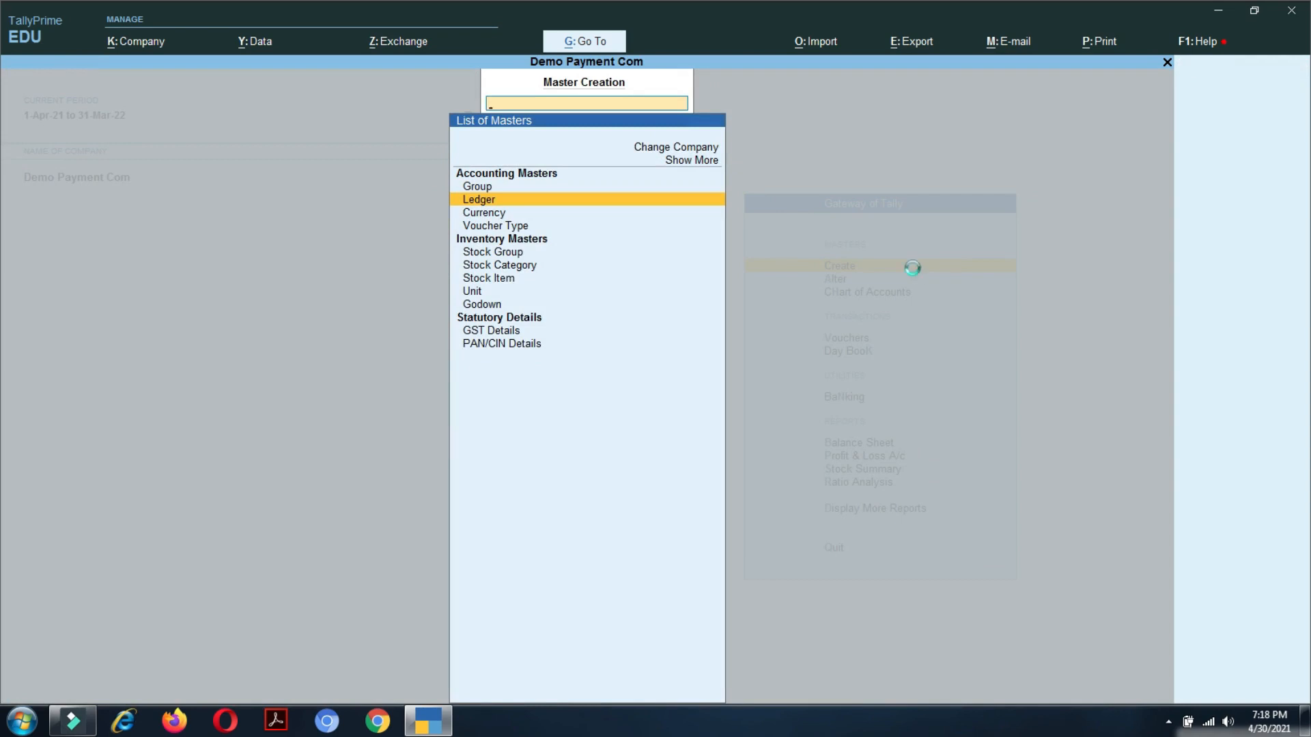
key("Return")
type("Capital")
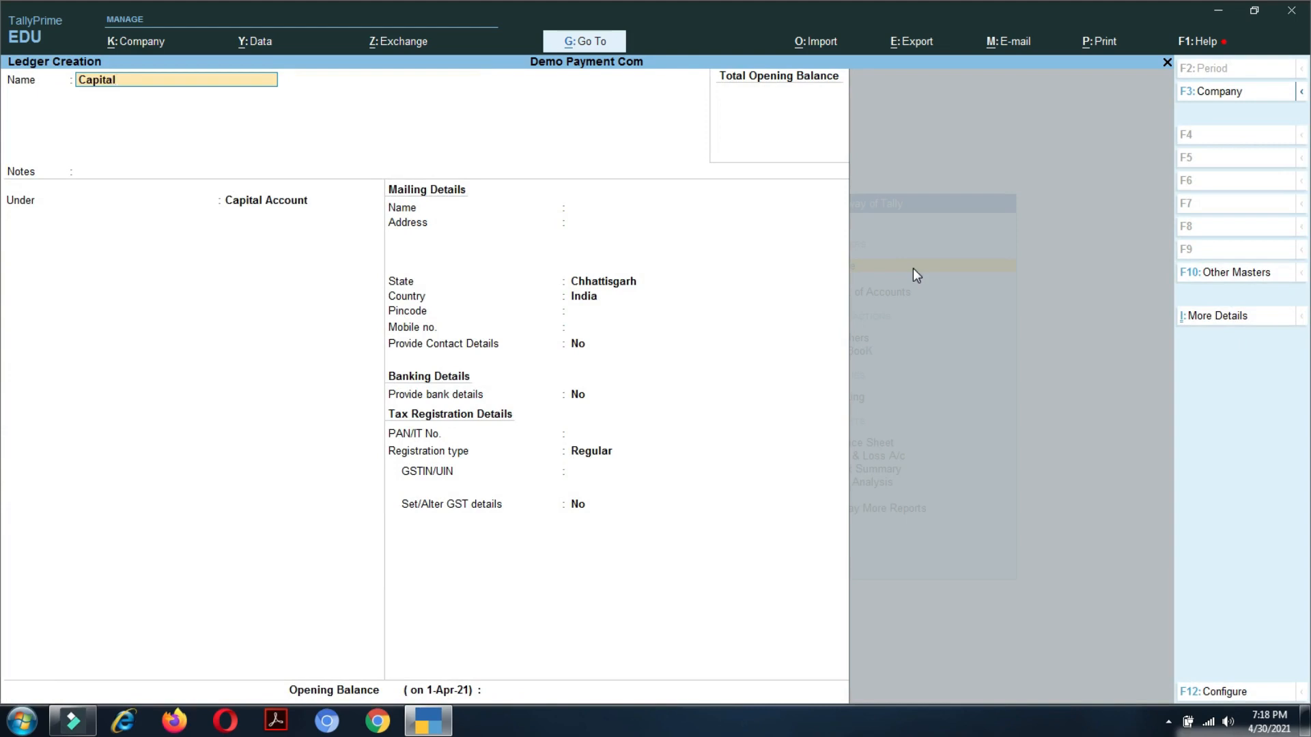
type(" a/c")
key("Return")
key("Return")
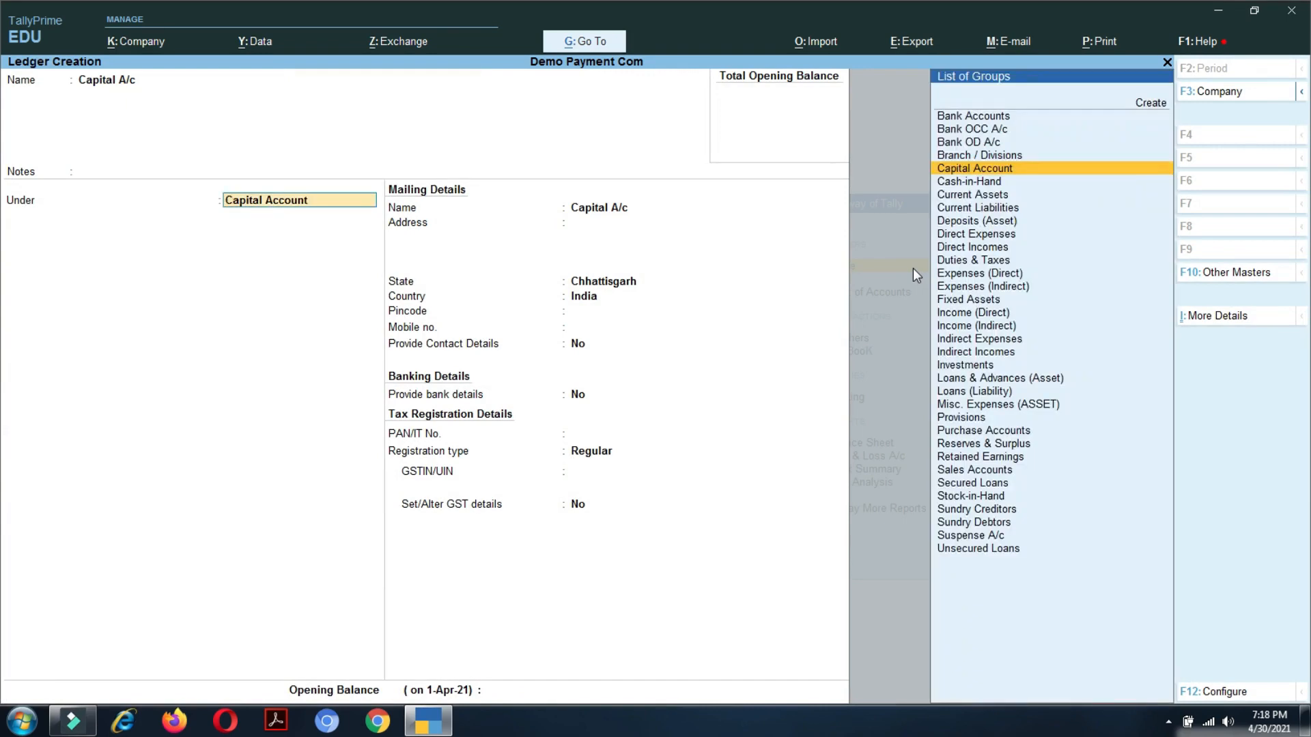
key("Return")
key("Return")
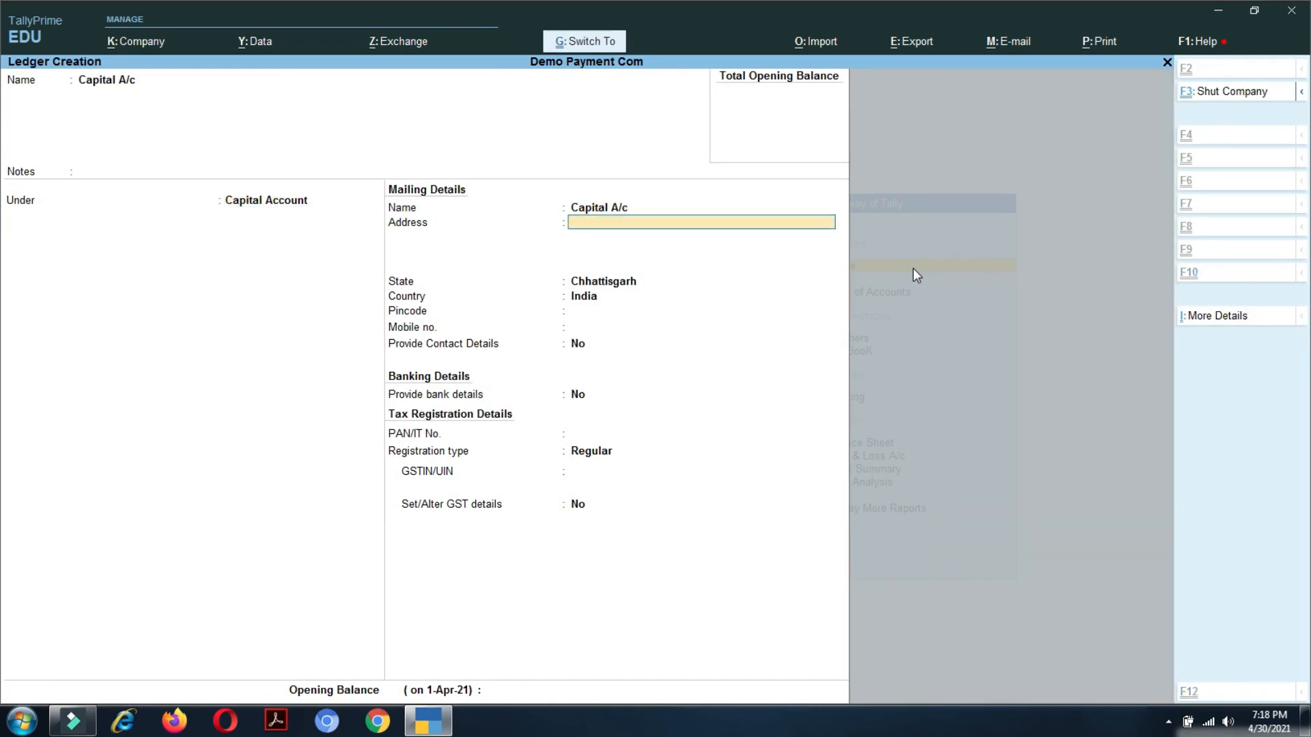
key("ctrl+a")
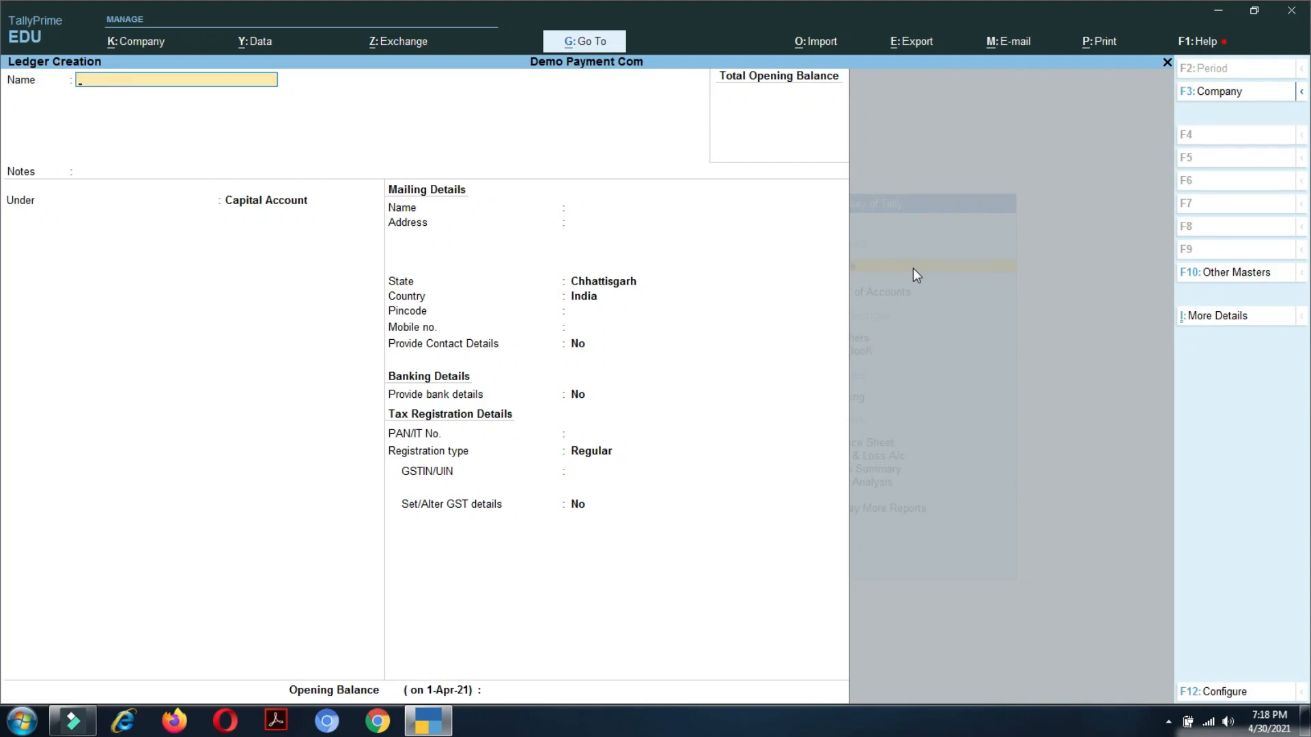
Create a ledger named Raja Traders under Sundry Creditors and save it with the default bill-by-bill settings
type("Raja Traders")
key("Return")
key("Return")
type("Su")
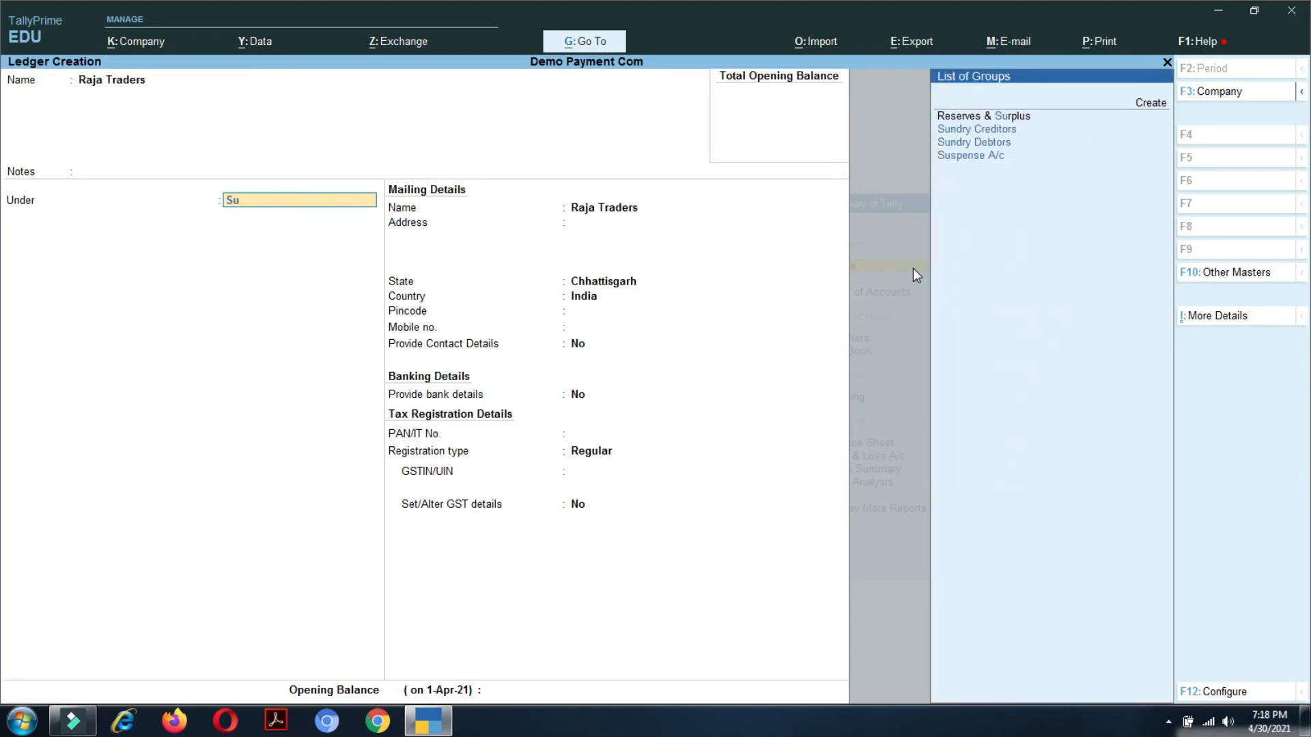
type("n")
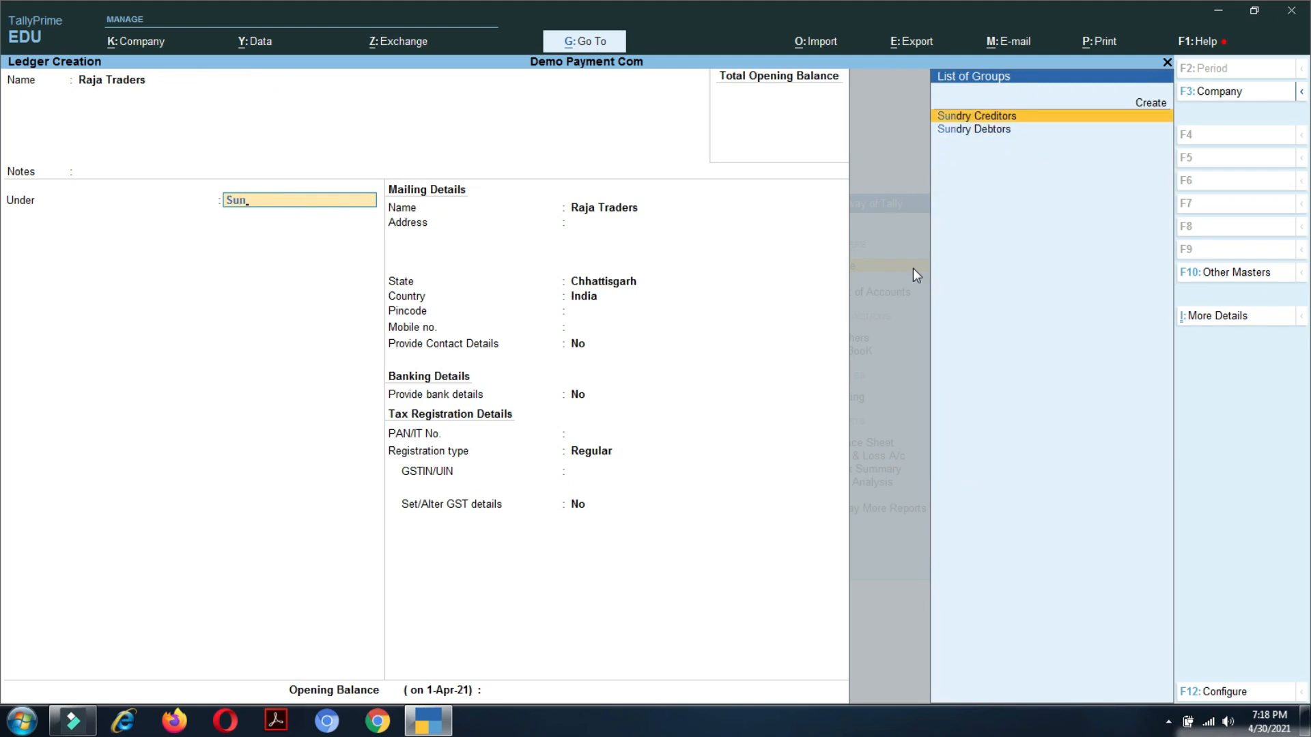
key("Return")
key("Return")
key("Return")
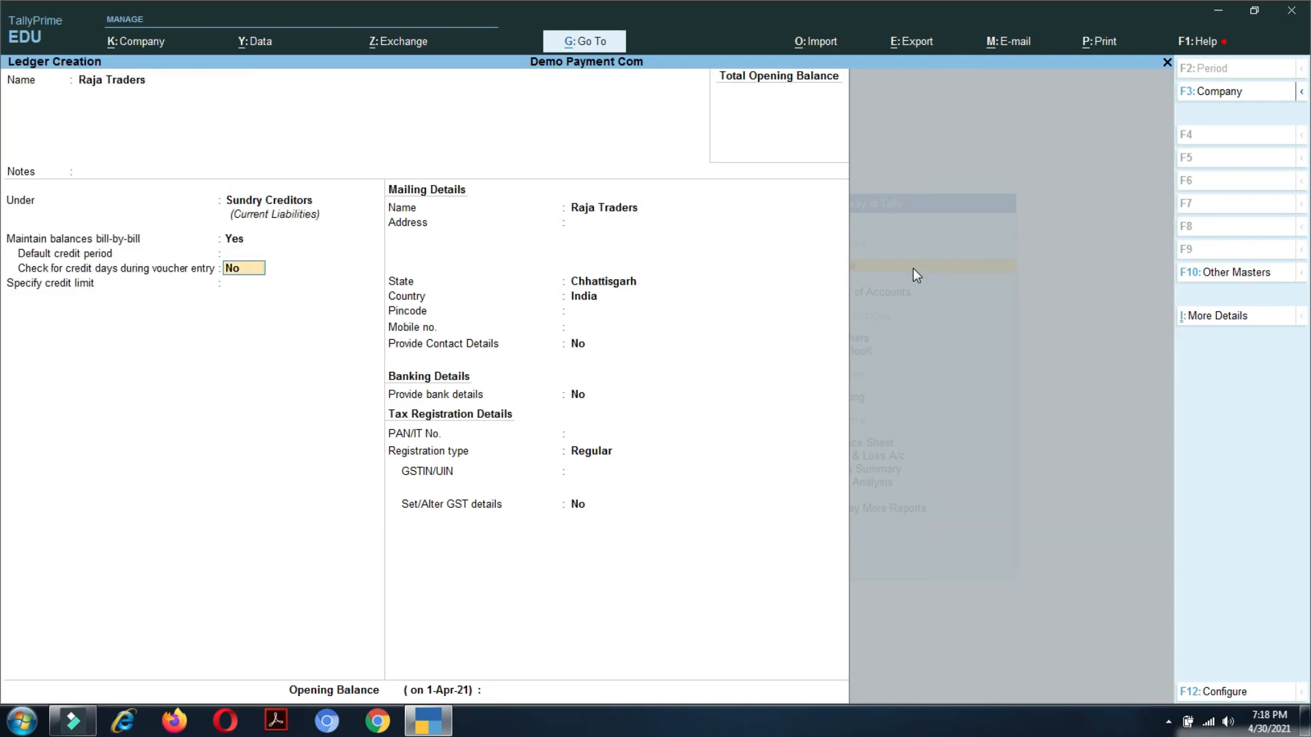
key("alt")
key("ctrl+a")
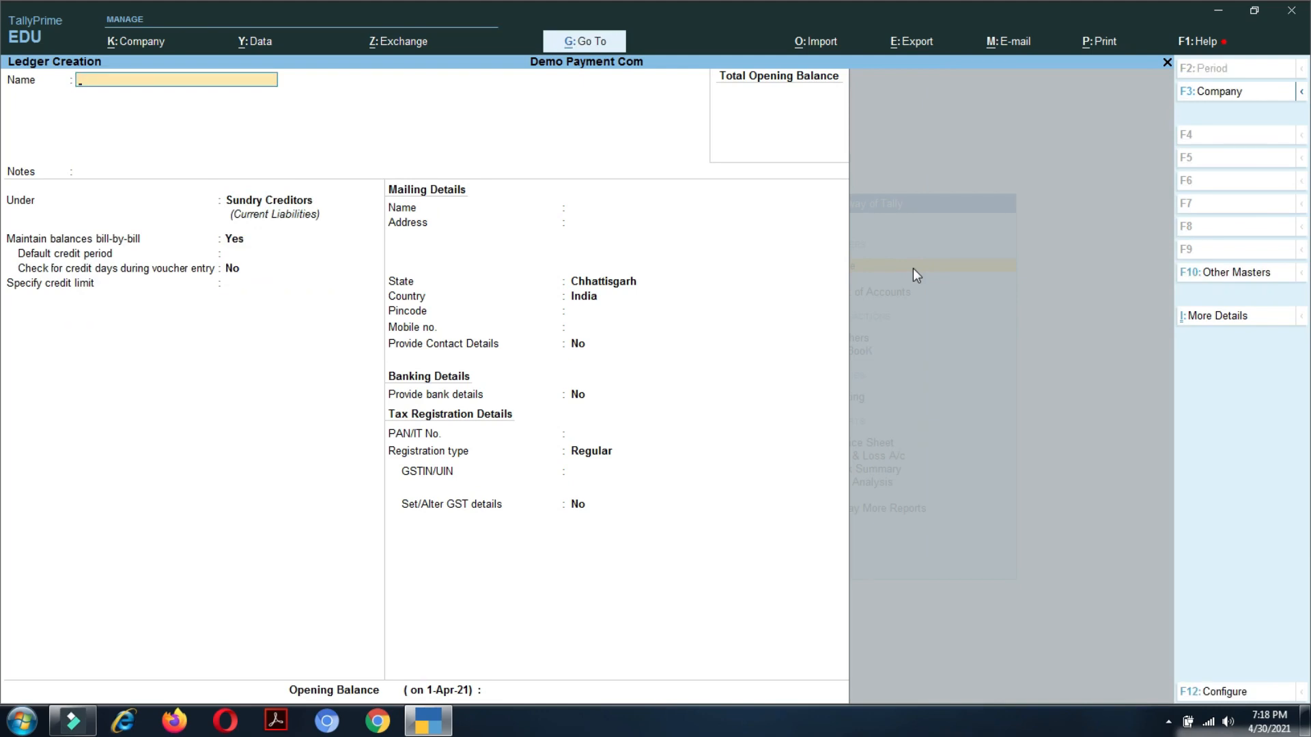
Name the new ledger Office Rent A/c and place it under Indirect Expenses
type("Off")
type("ice Rent a/c")
key("Return")
key("Return")
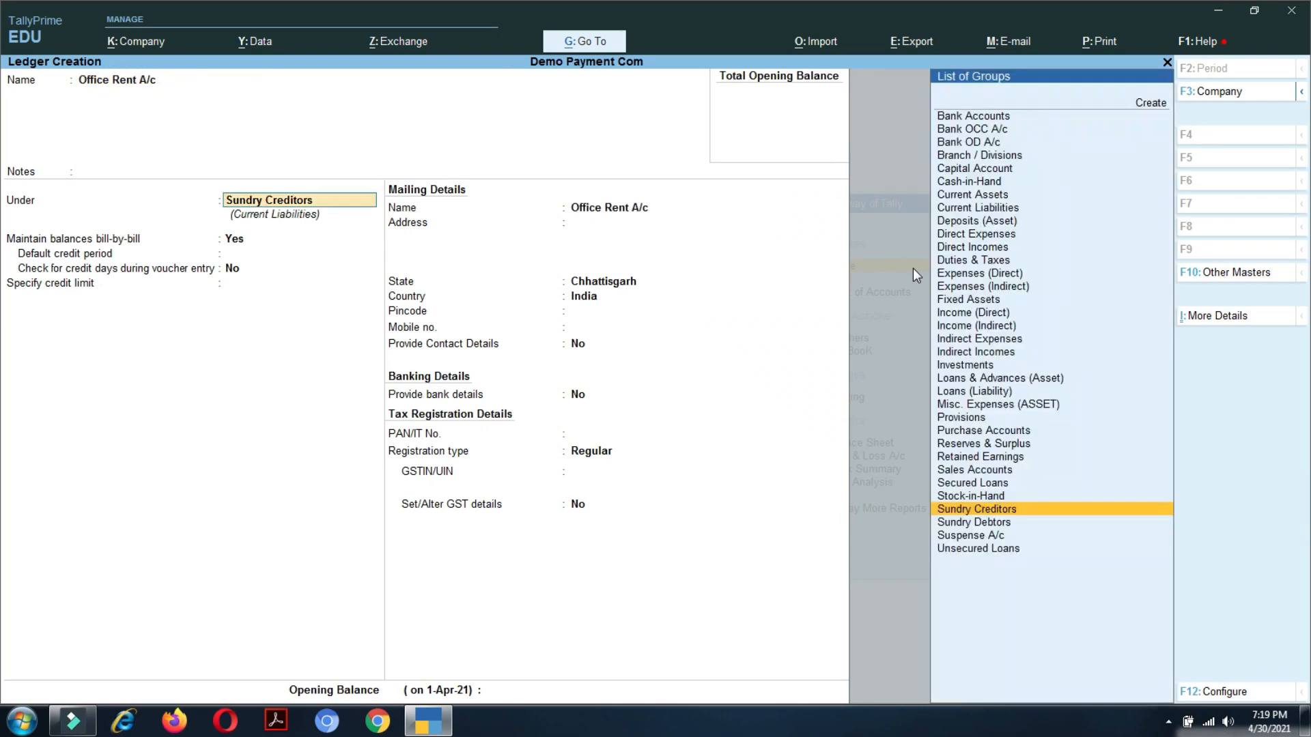
type("In")
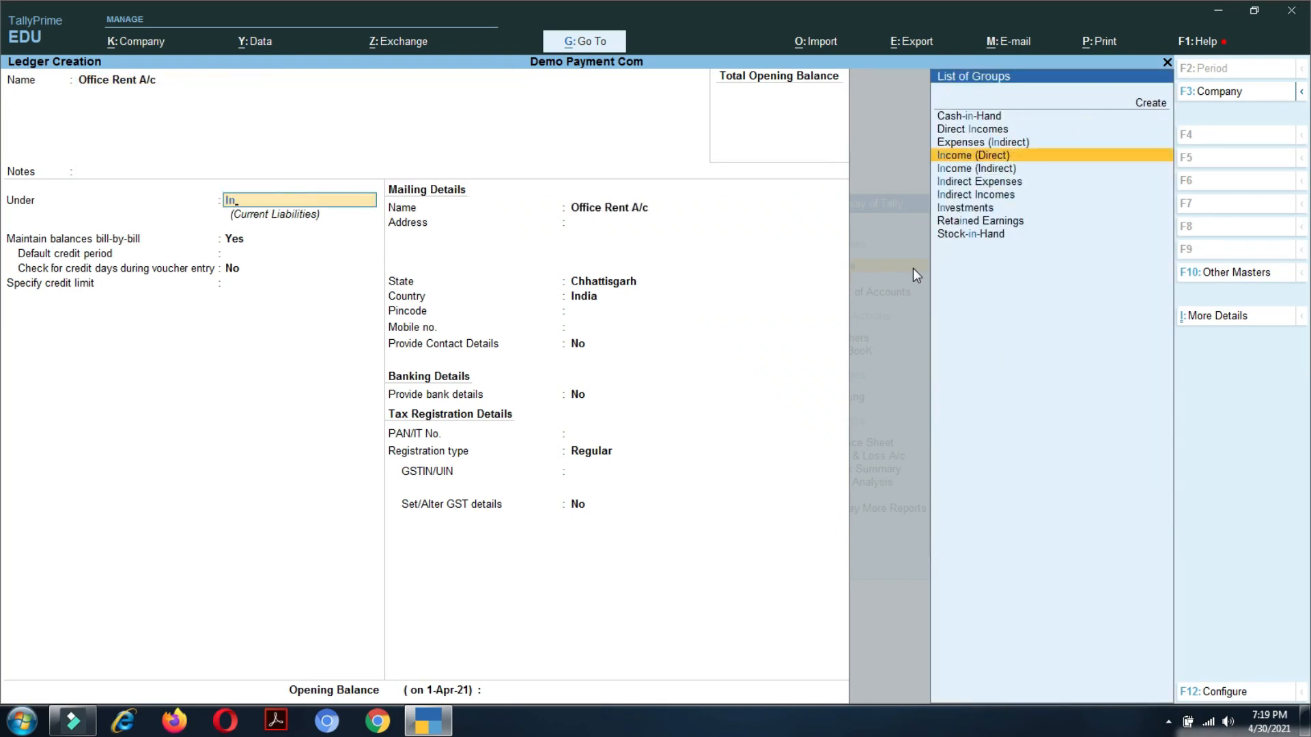
key("Down")
key("Down")
key("Return")
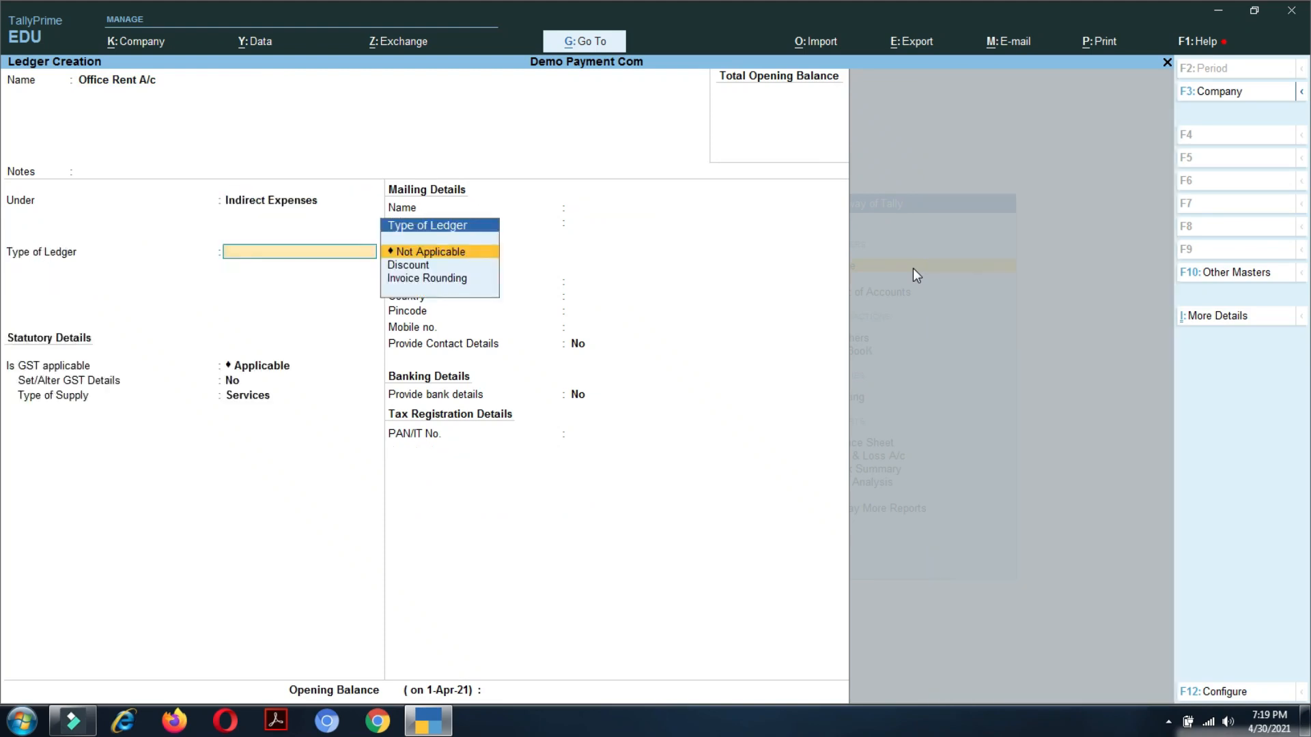
Set the Office Rent ledger's type, GST applicability and assessable value inclusion to Not Applicable, save it and leave ledger creation
key("Return")
key("Down")
key("Down")
key("Return")
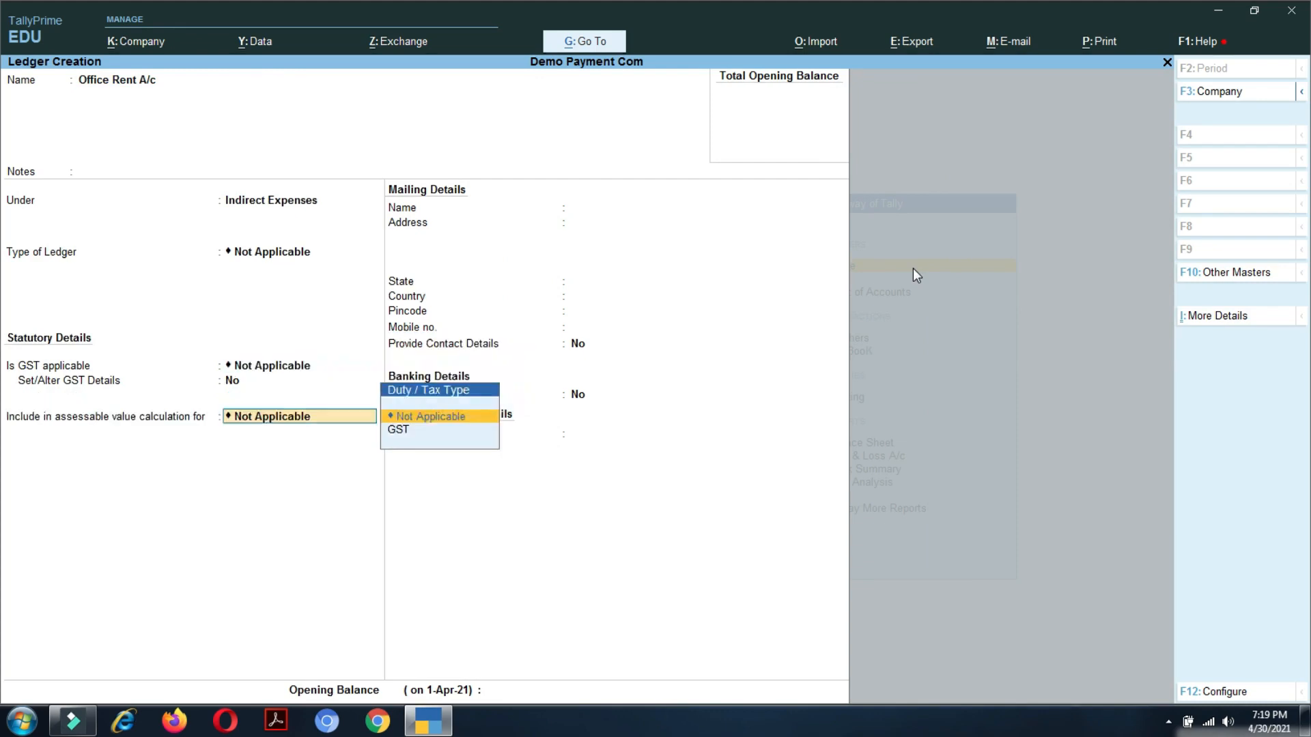
key("Return")
key("Return")
key("Return")
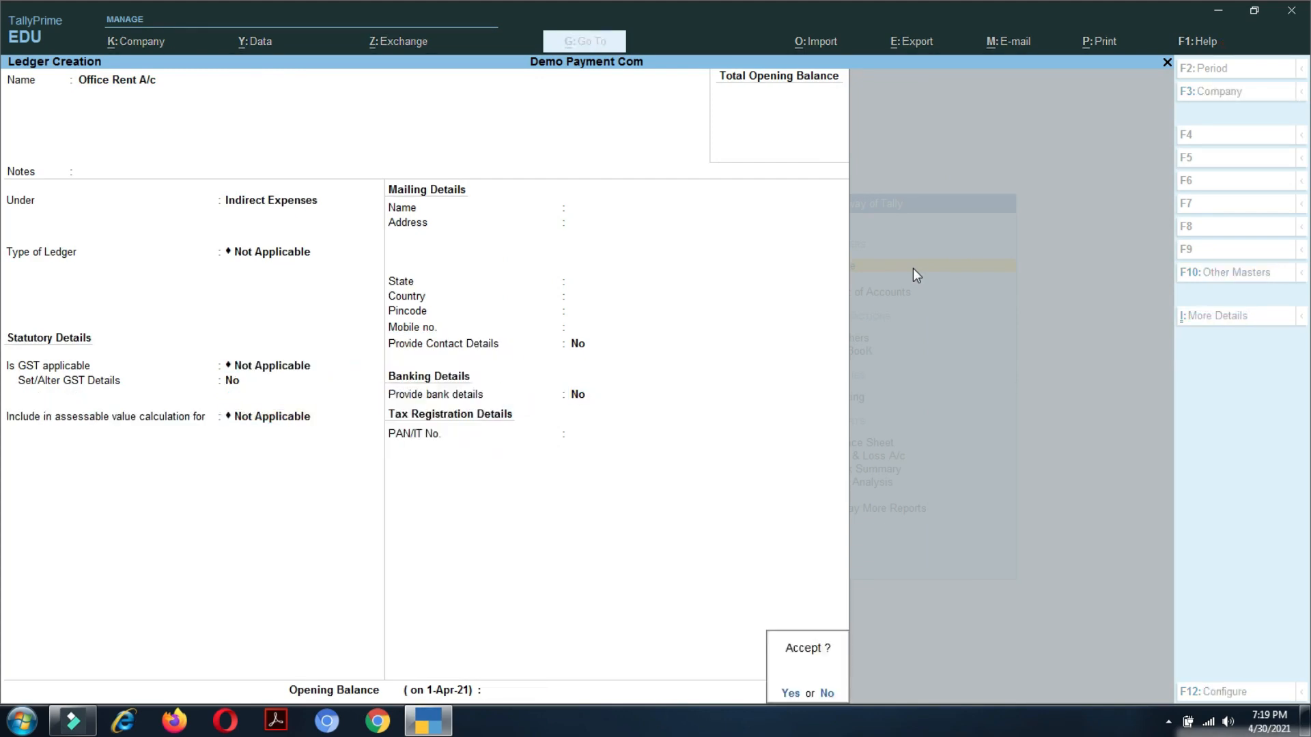
key("Return")
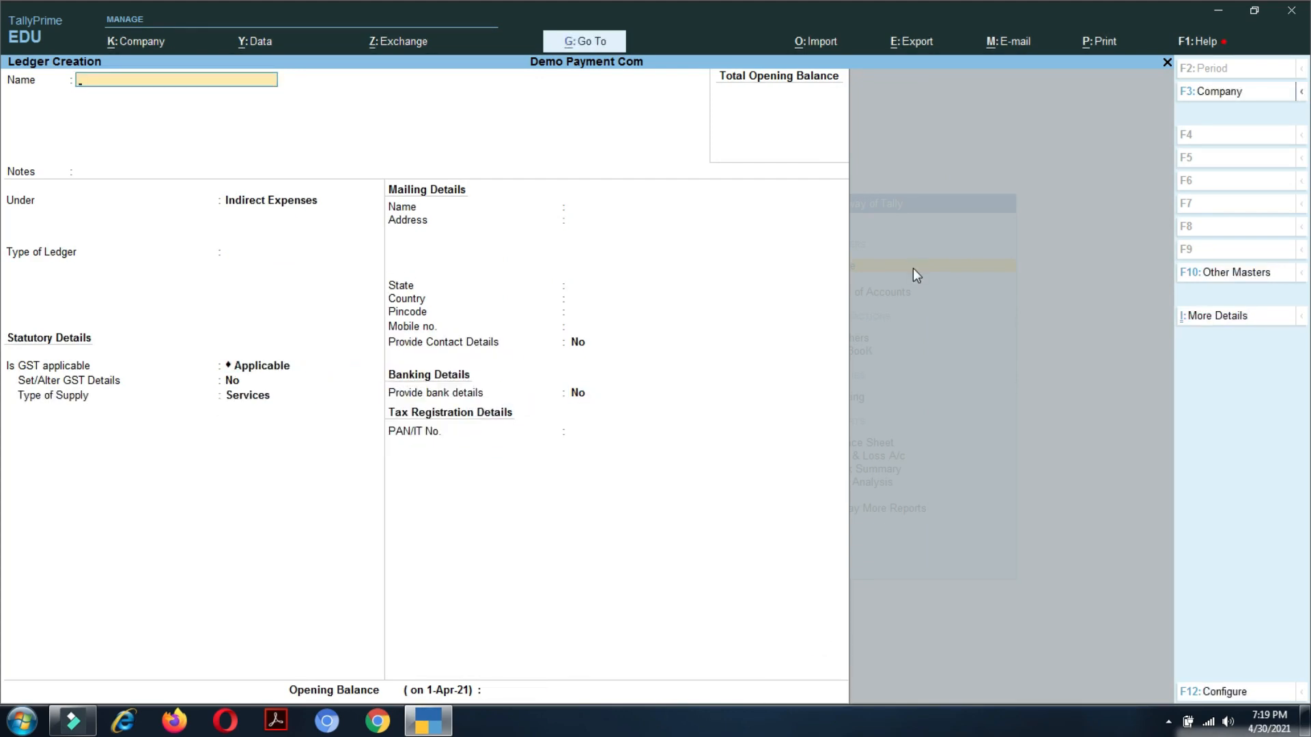
key("Escape")
key("Escape")
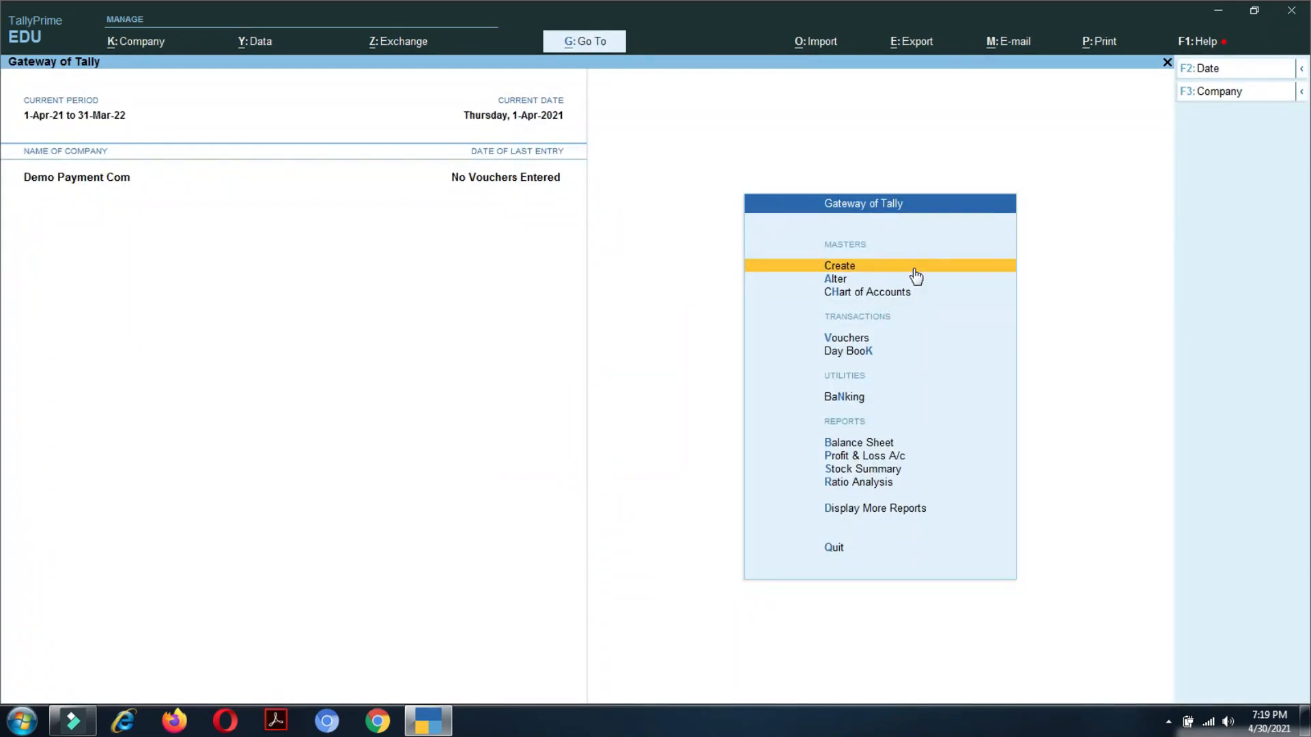
Open voucher entry and change the payment voucher mode to Double Entry
key("Down")
key("Down")
key("Down")
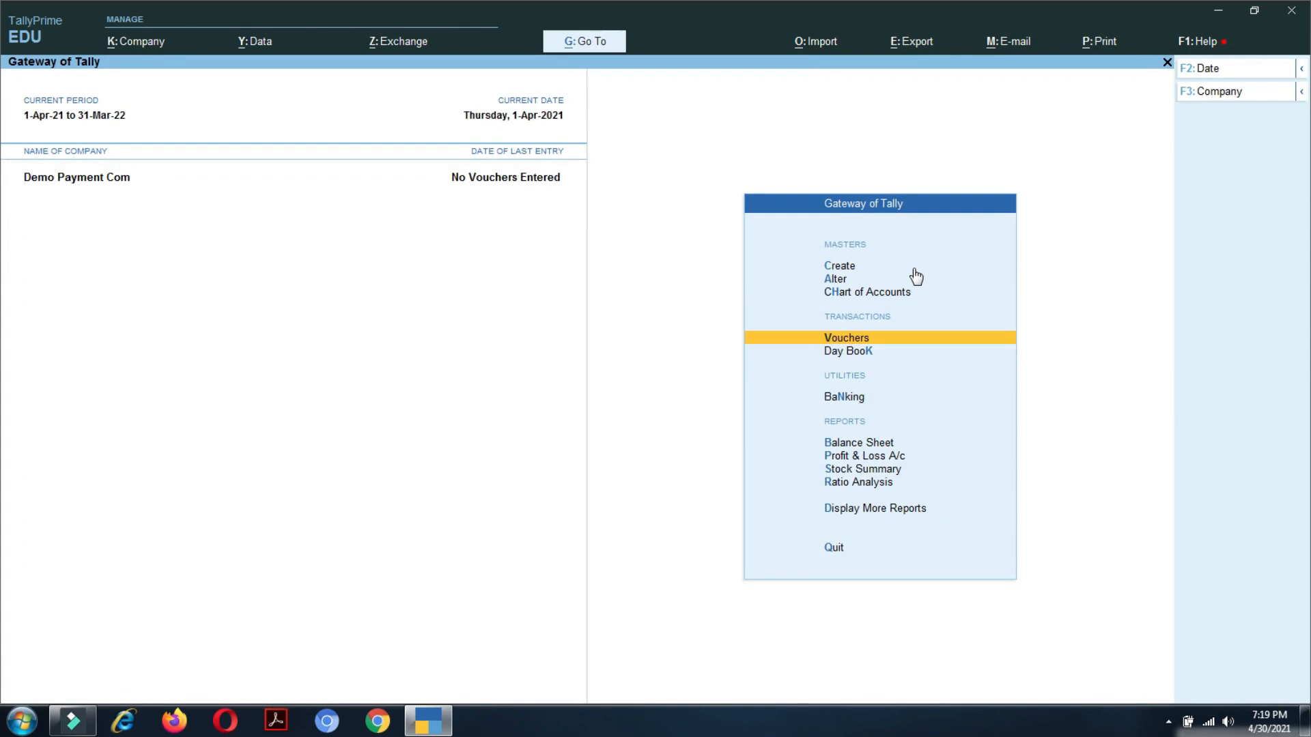
key("Return")
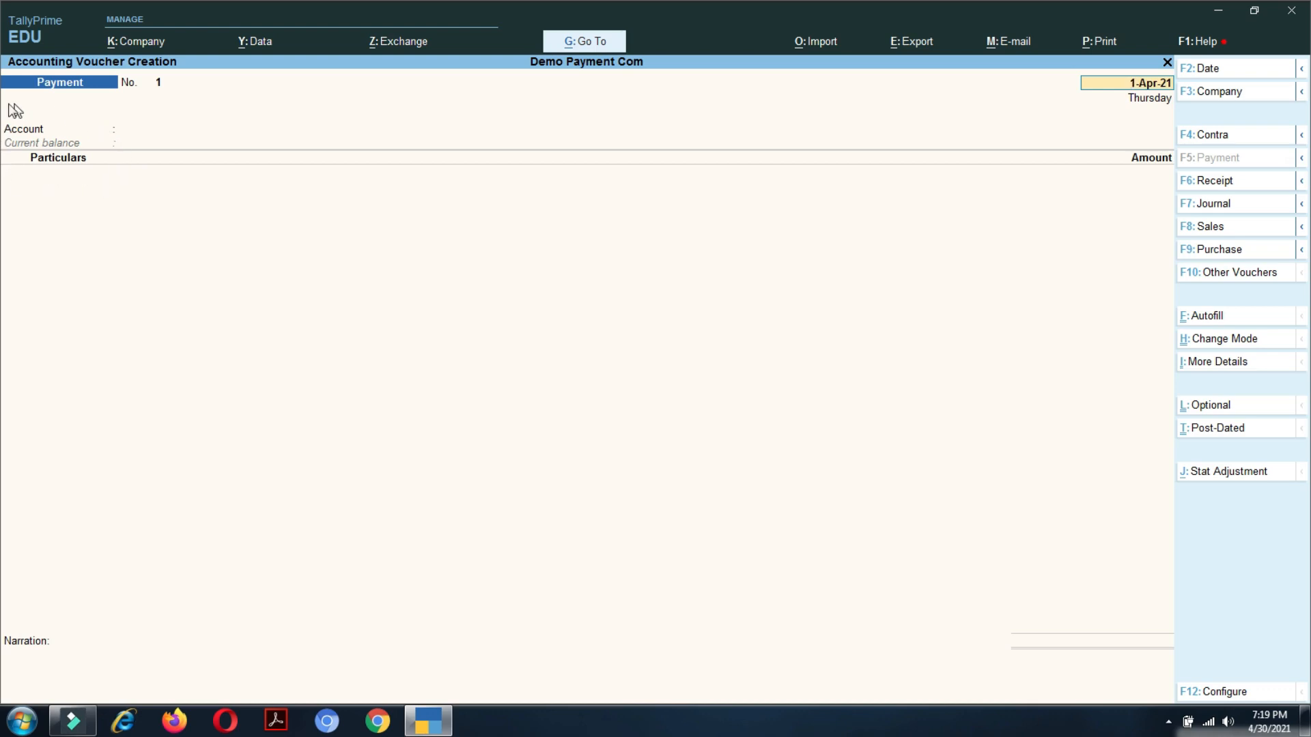
left_click(1243, 337)
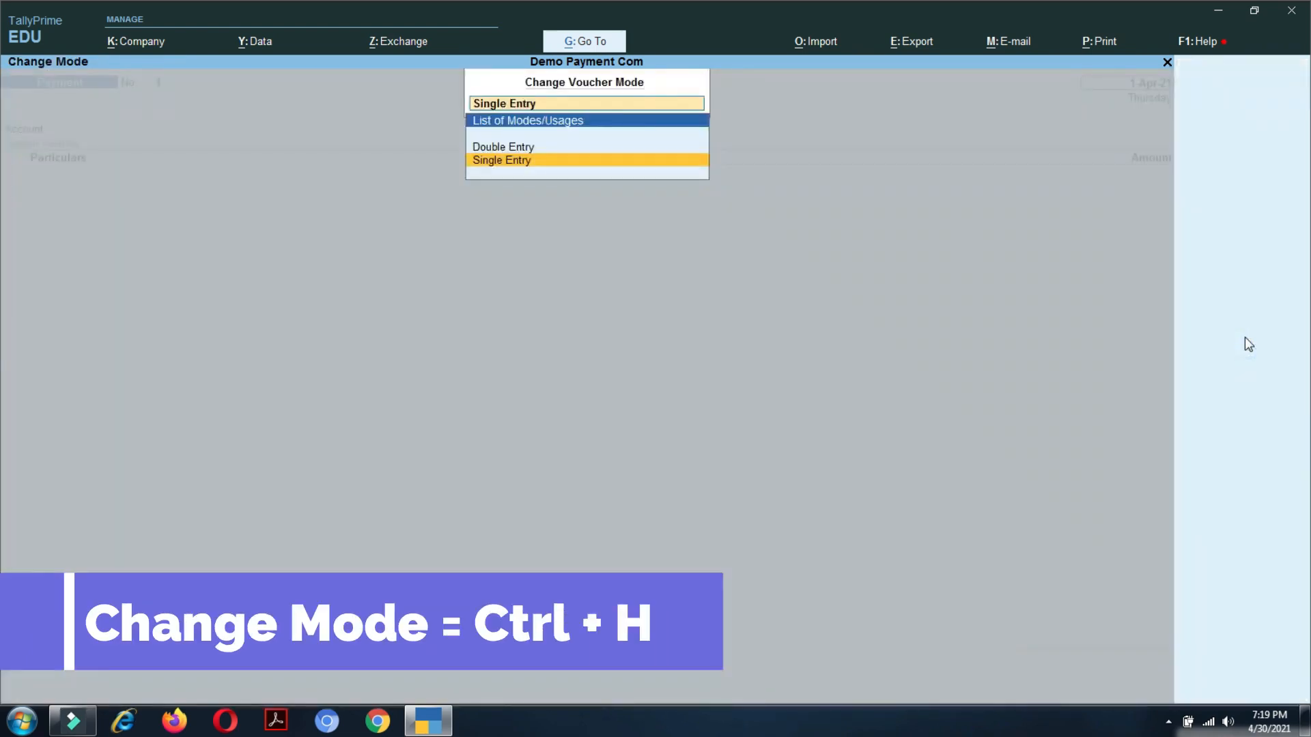
left_click(577, 148)
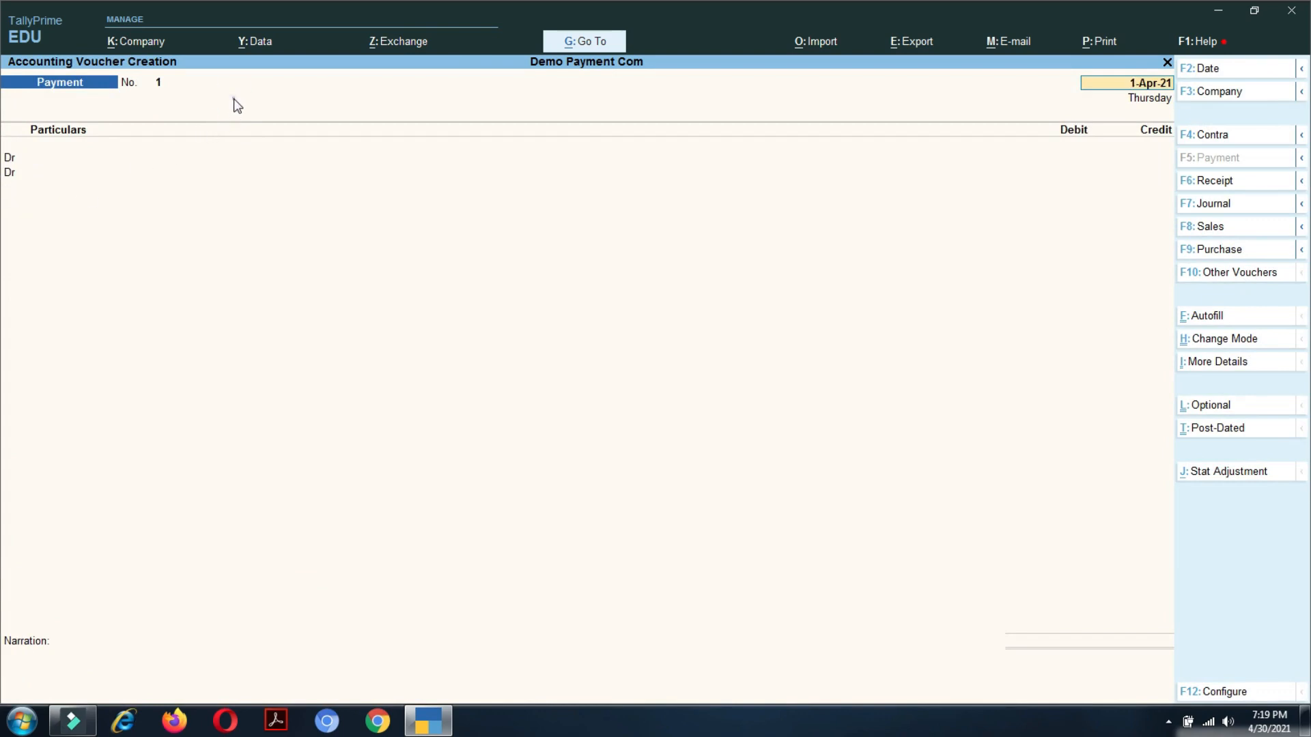
Record a receipt voucher dated 1-Apr-21 crediting Capital A/c with 500000 and debiting Cash, and save it
key("F6")
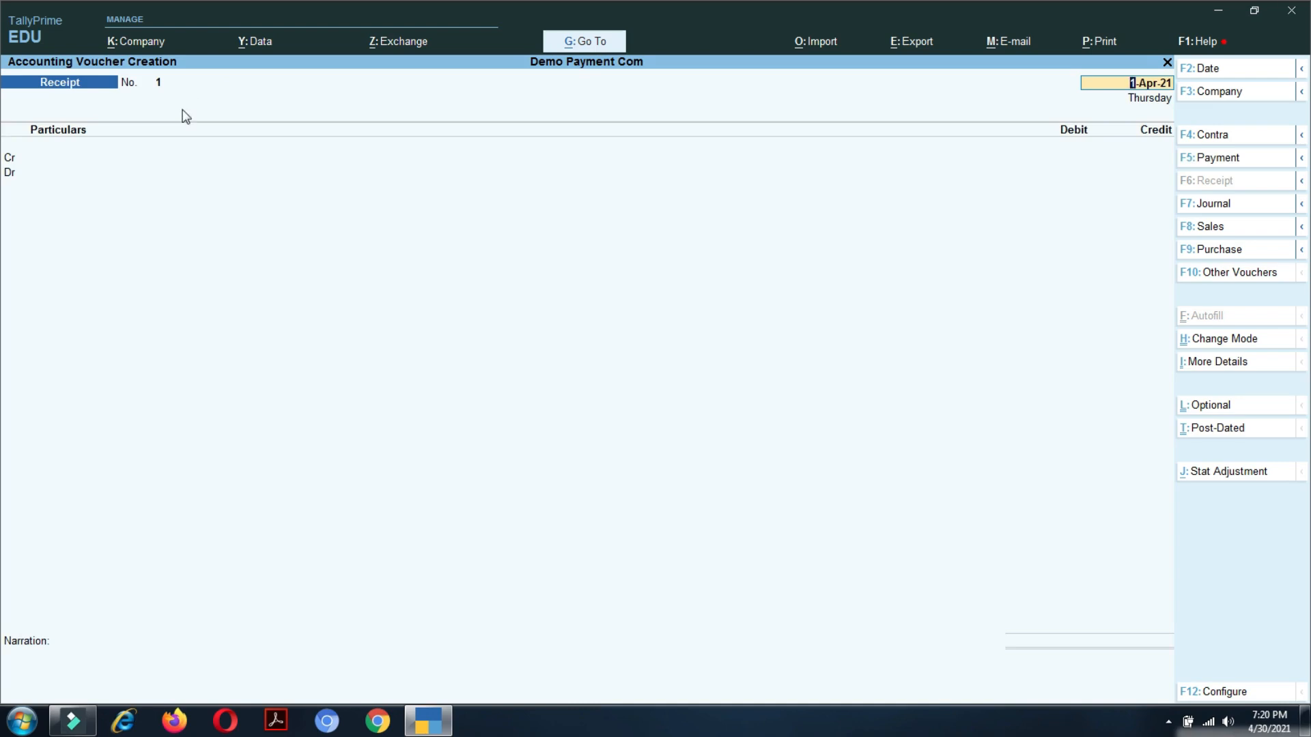
key("Return")
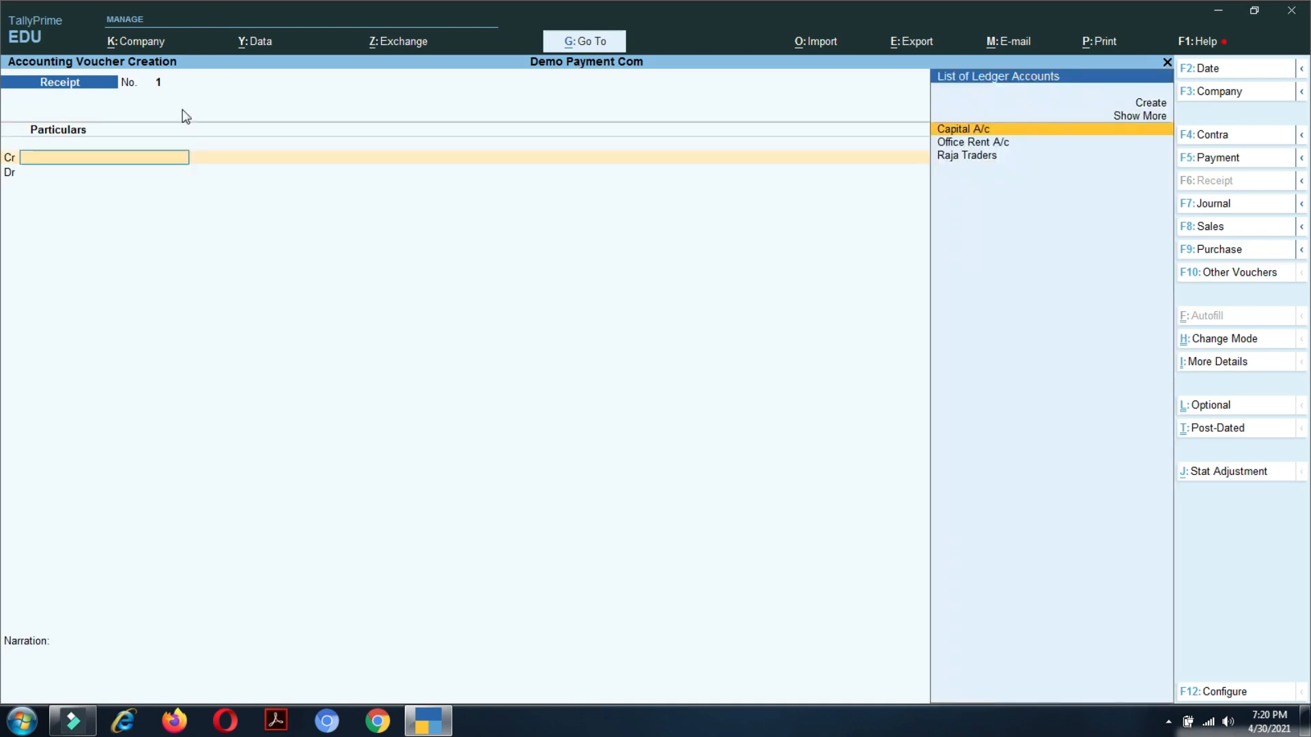
key("Return")
type("500000")
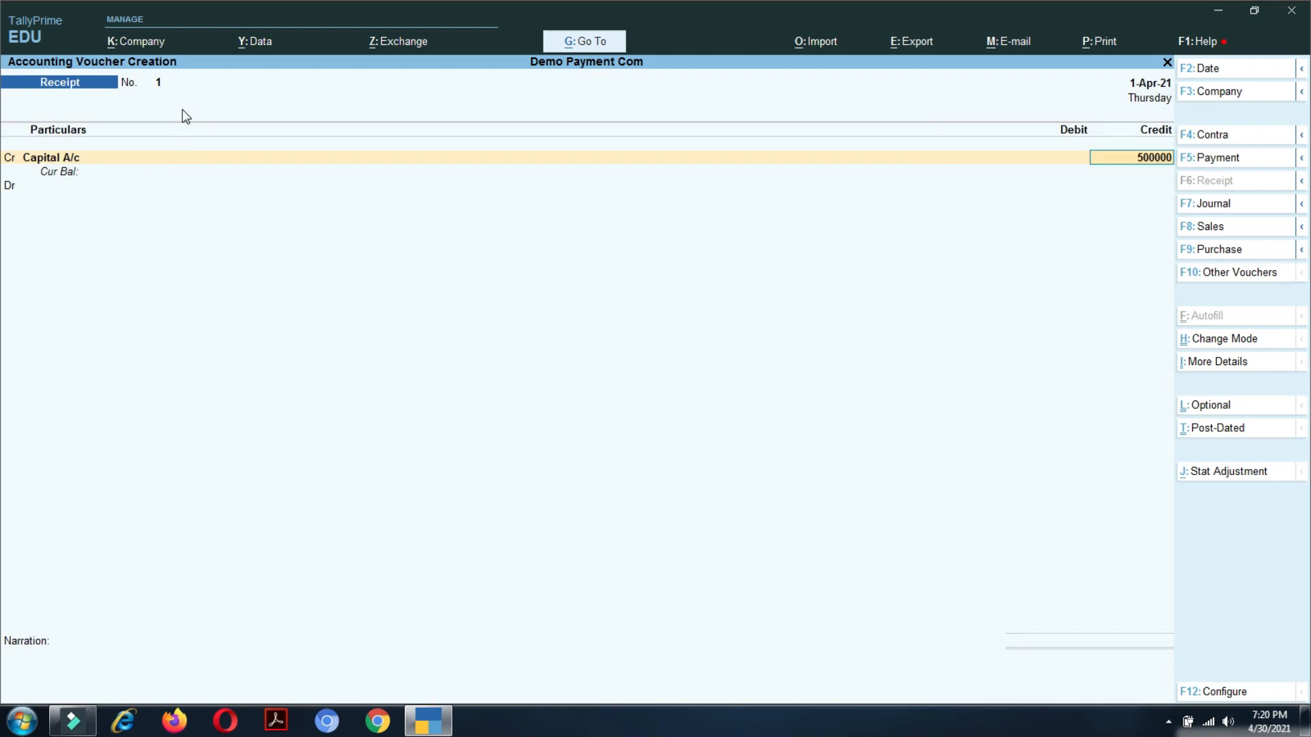
key("Return")
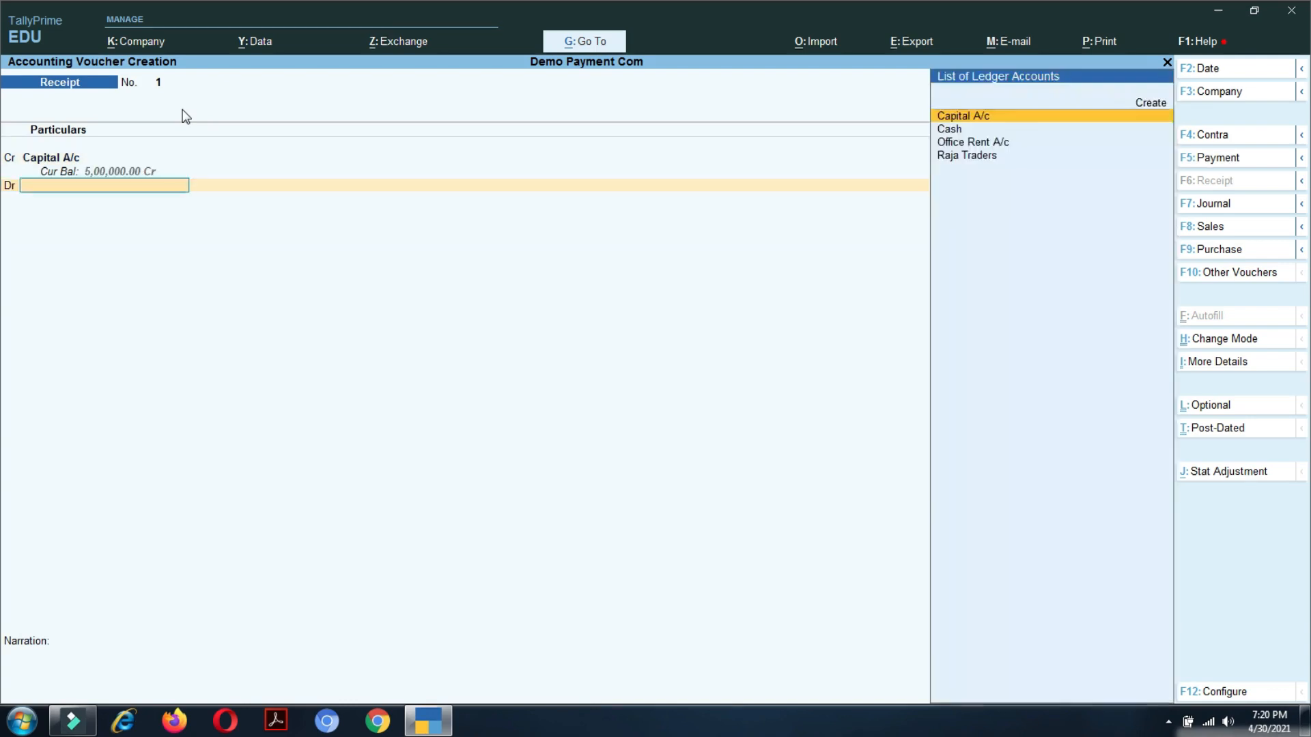
type("Cas")
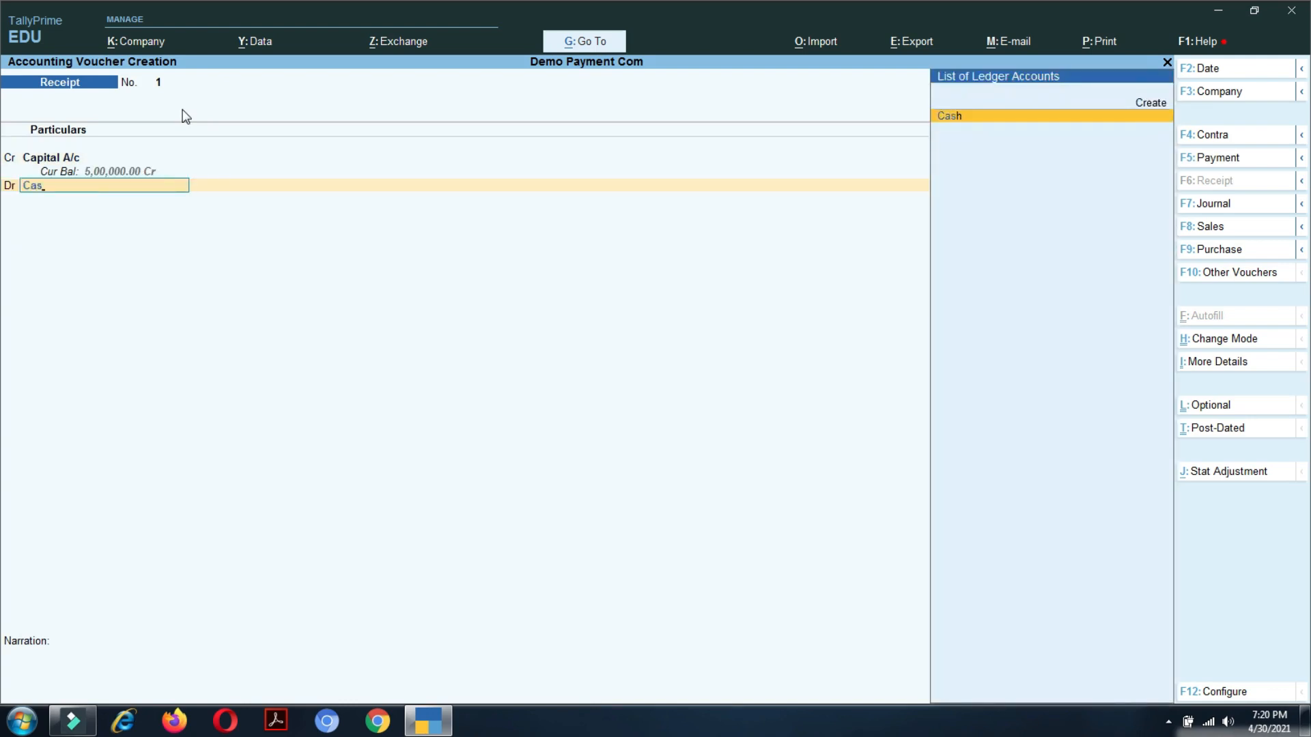
key("Return")
key("Return")
key("Return")
key("Return")
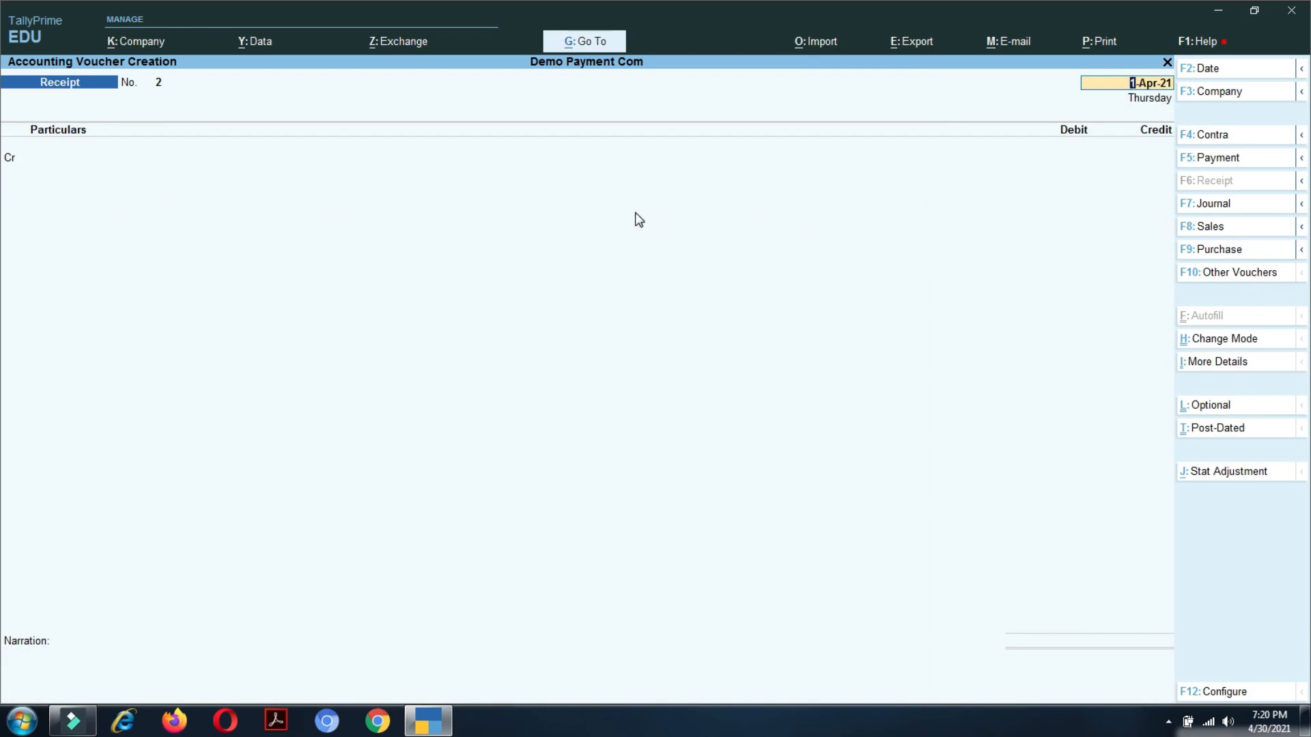
Start a payment voucher debiting Raja Traders with 10000 and allocate the amount On Account
key("F5")
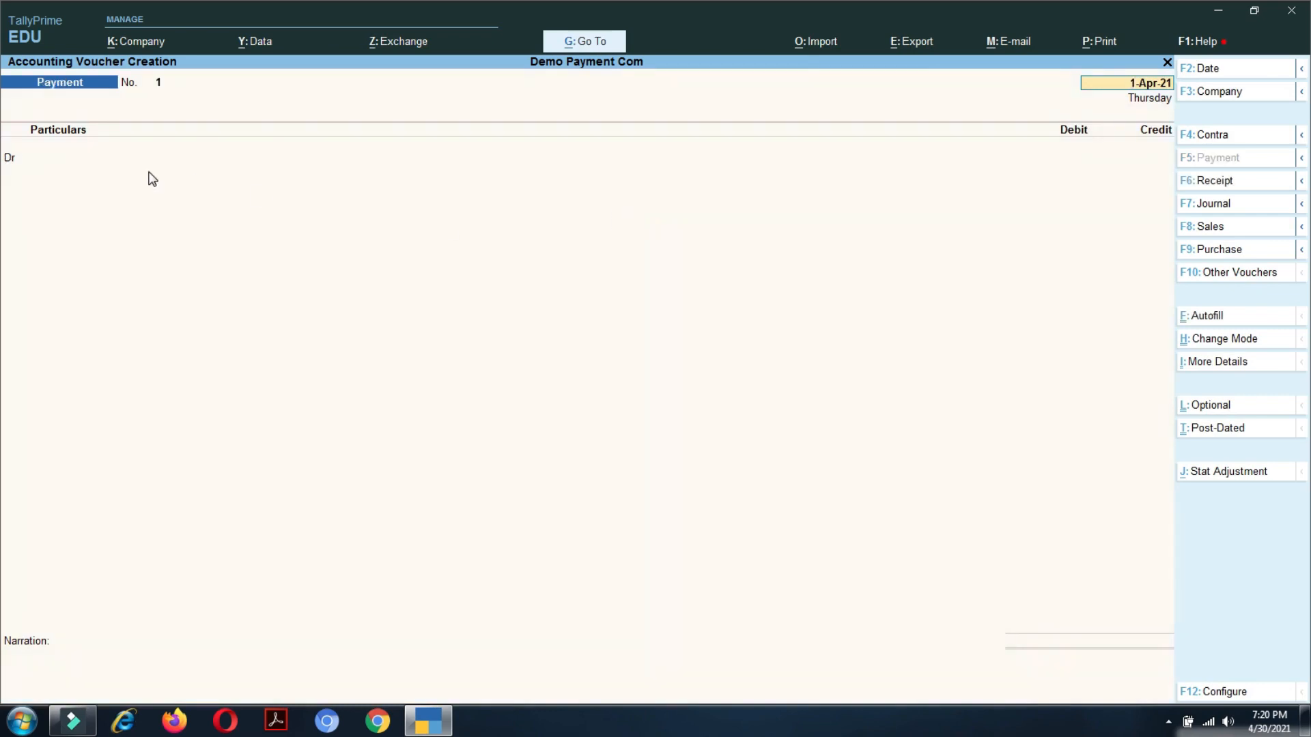
key("Return")
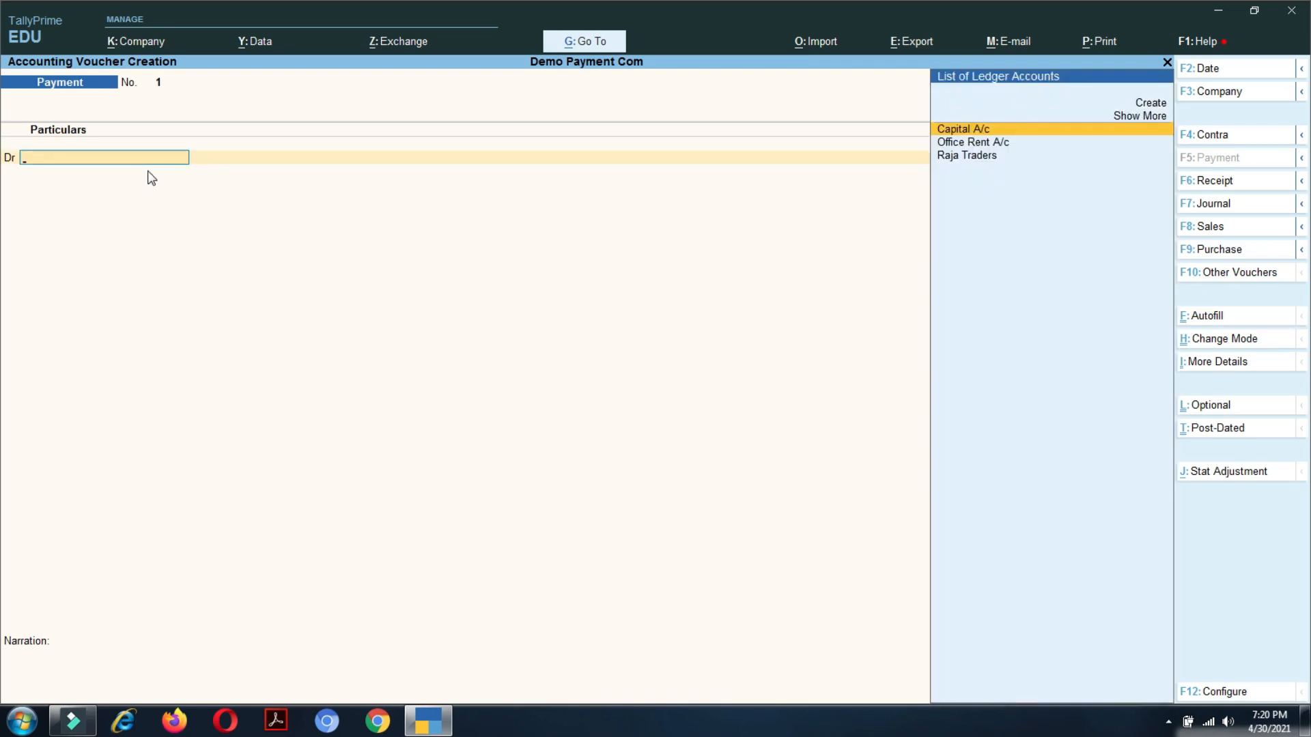
key("Down")
key("Down")
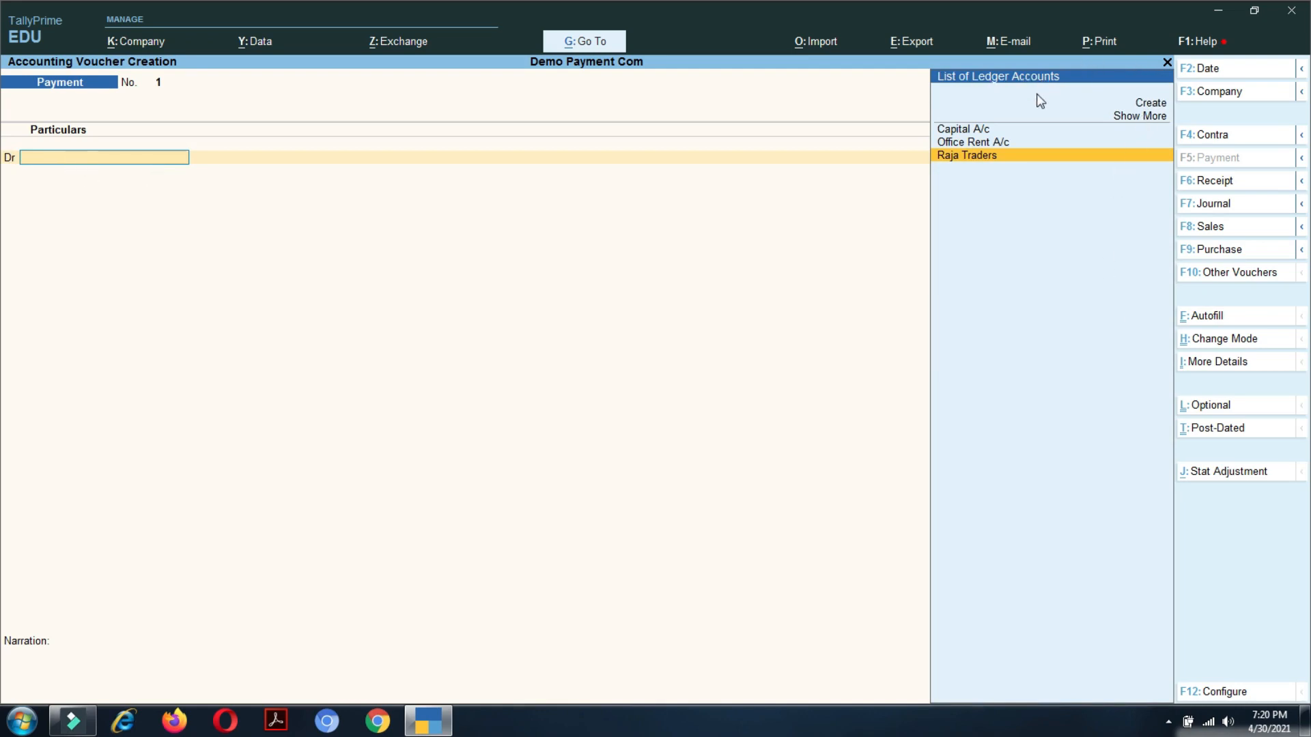
left_click(1015, 157)
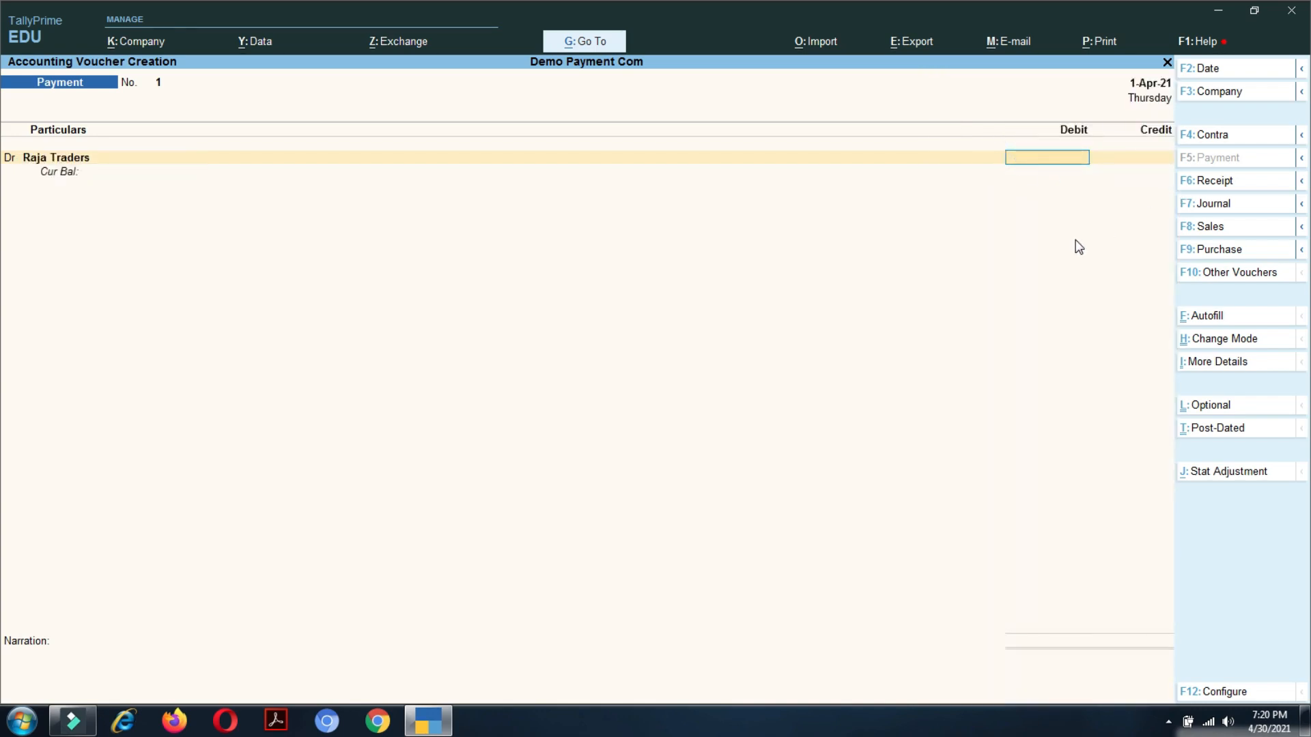
type("10000")
key("Return")
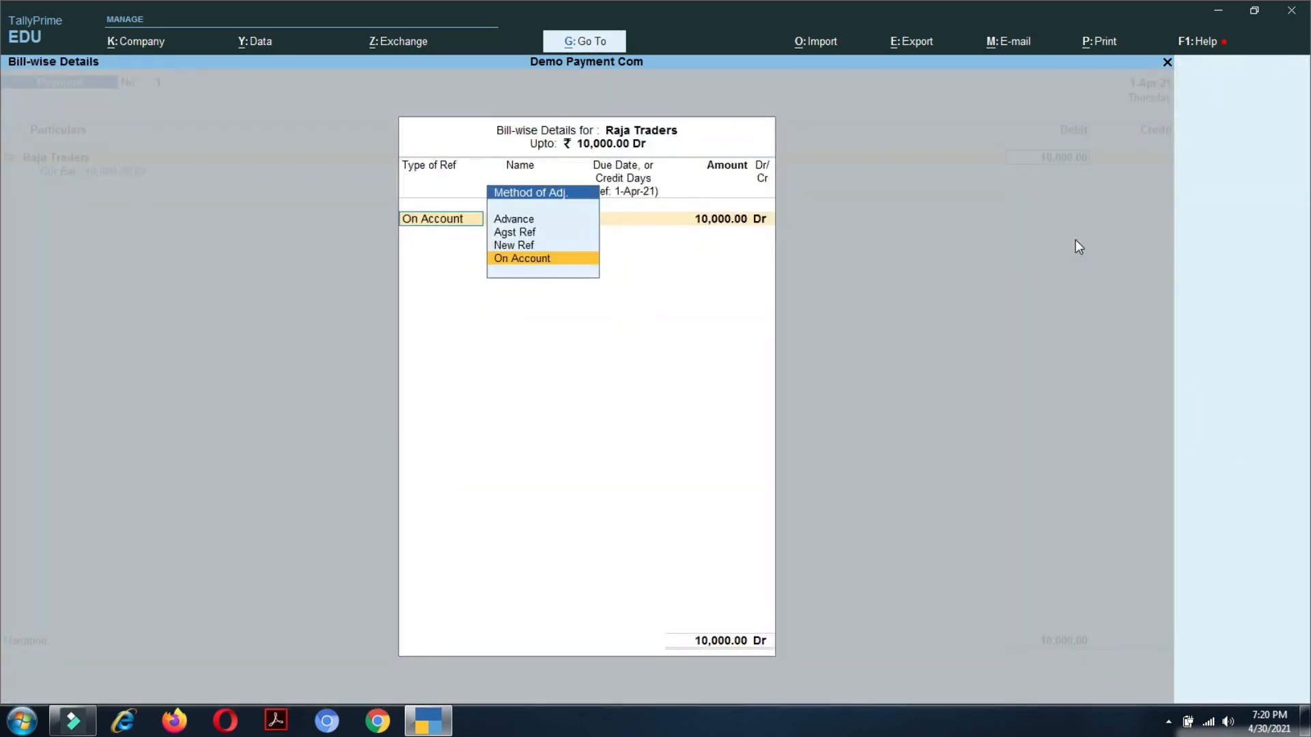
key("Return")
key("Return")
key("Return")
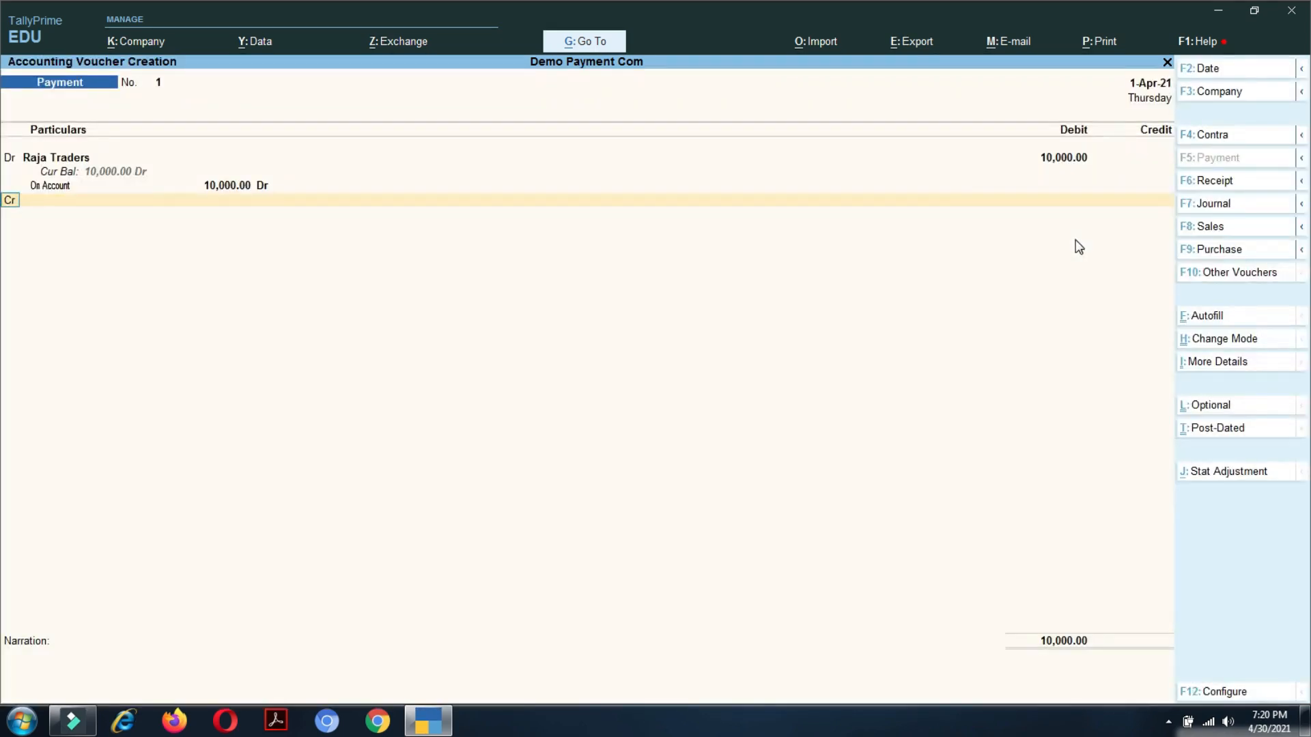
Credit Cash for the Raja Traders payment, leave the narration empty and save the voucher
key("Return")
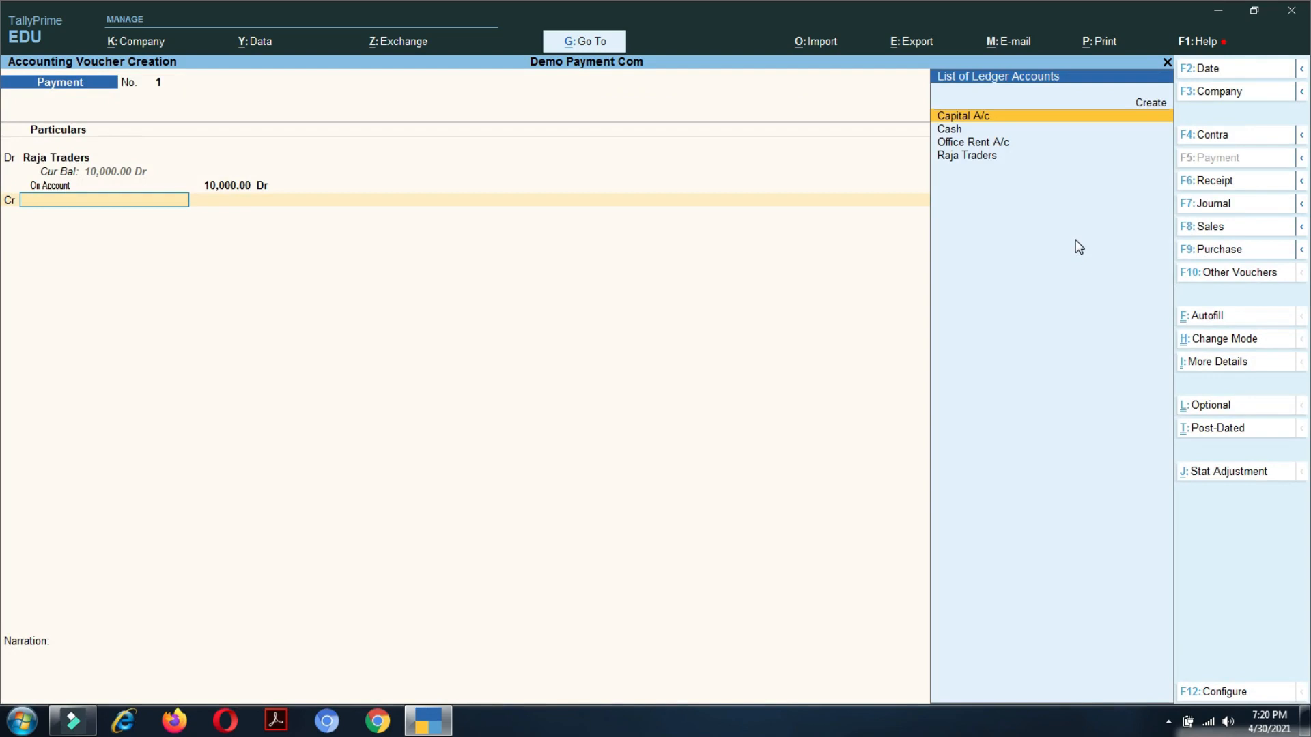
key("Down")
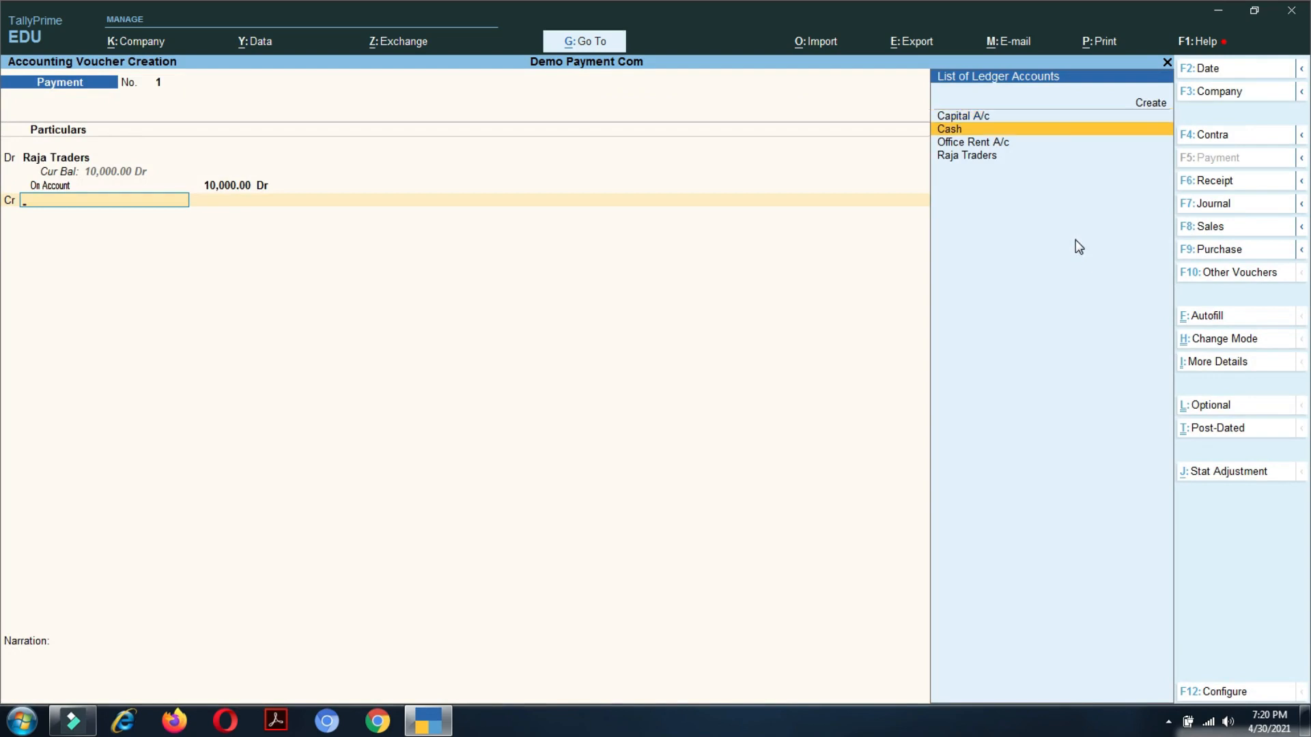
key("Return")
key("Return")
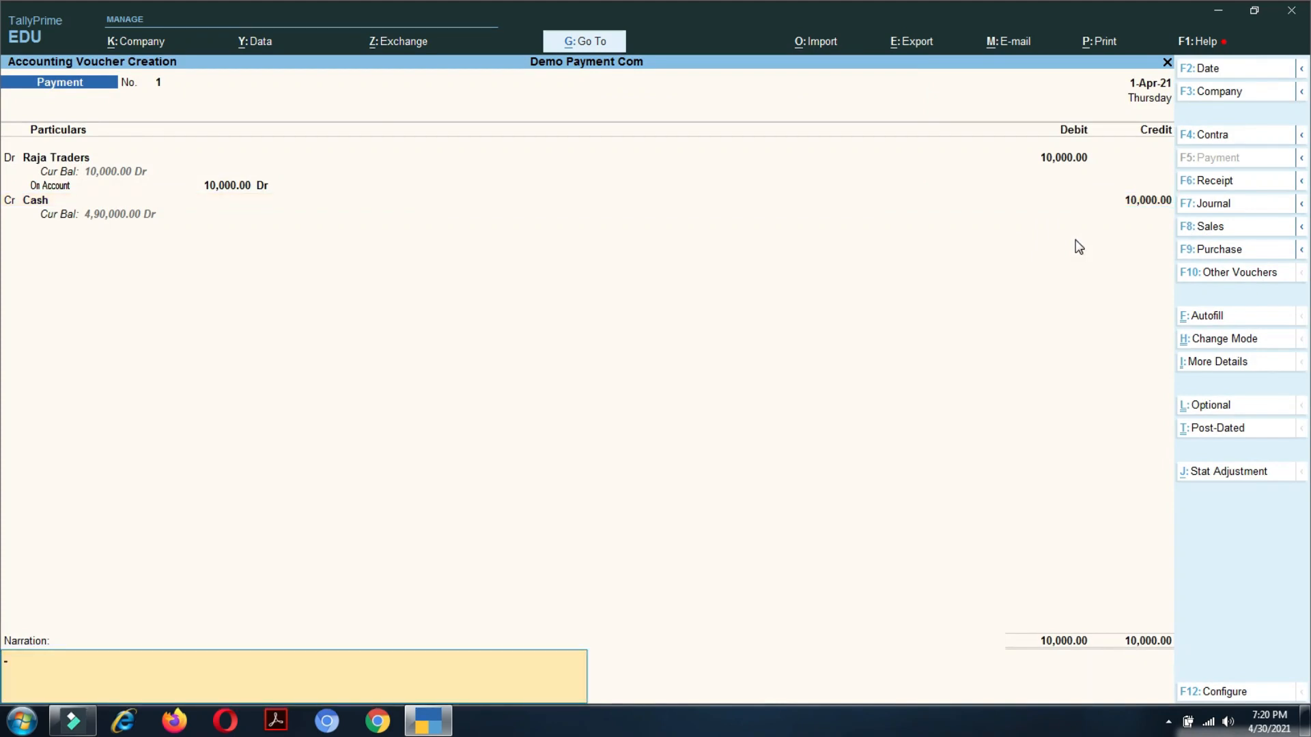
key("Return")
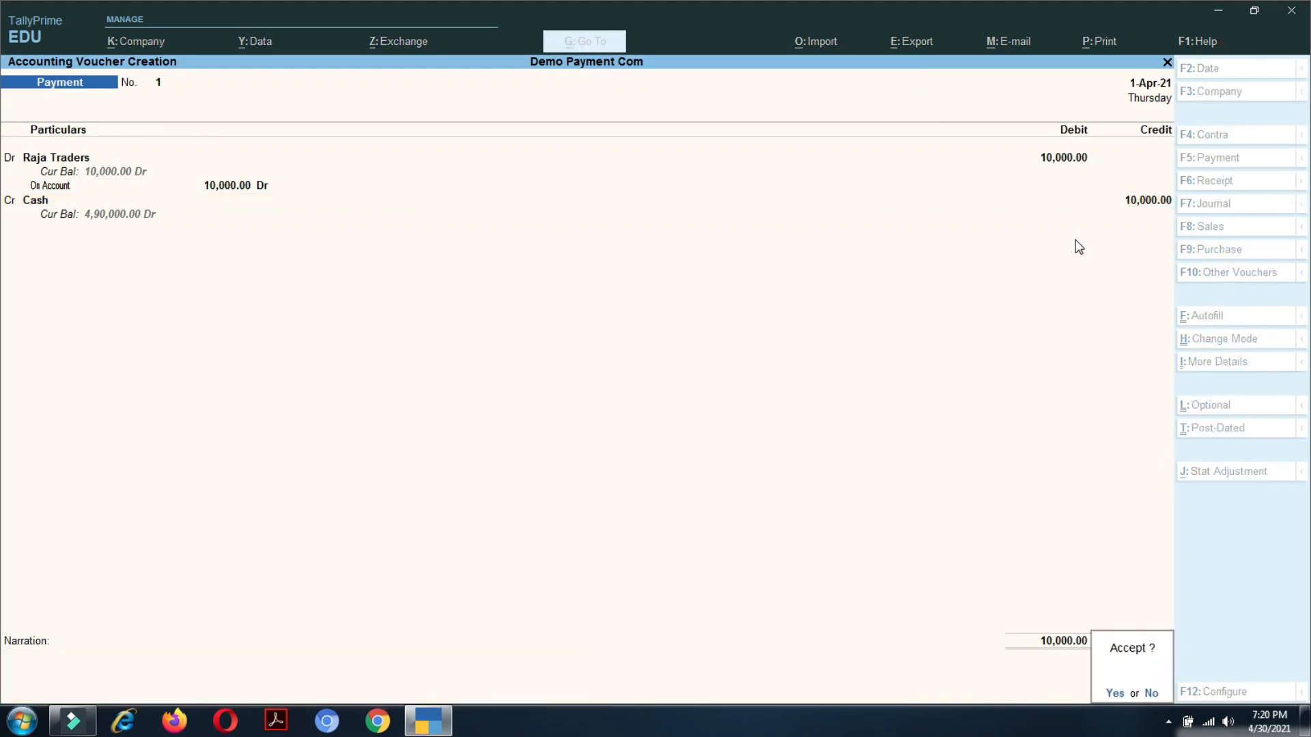
key("Return")
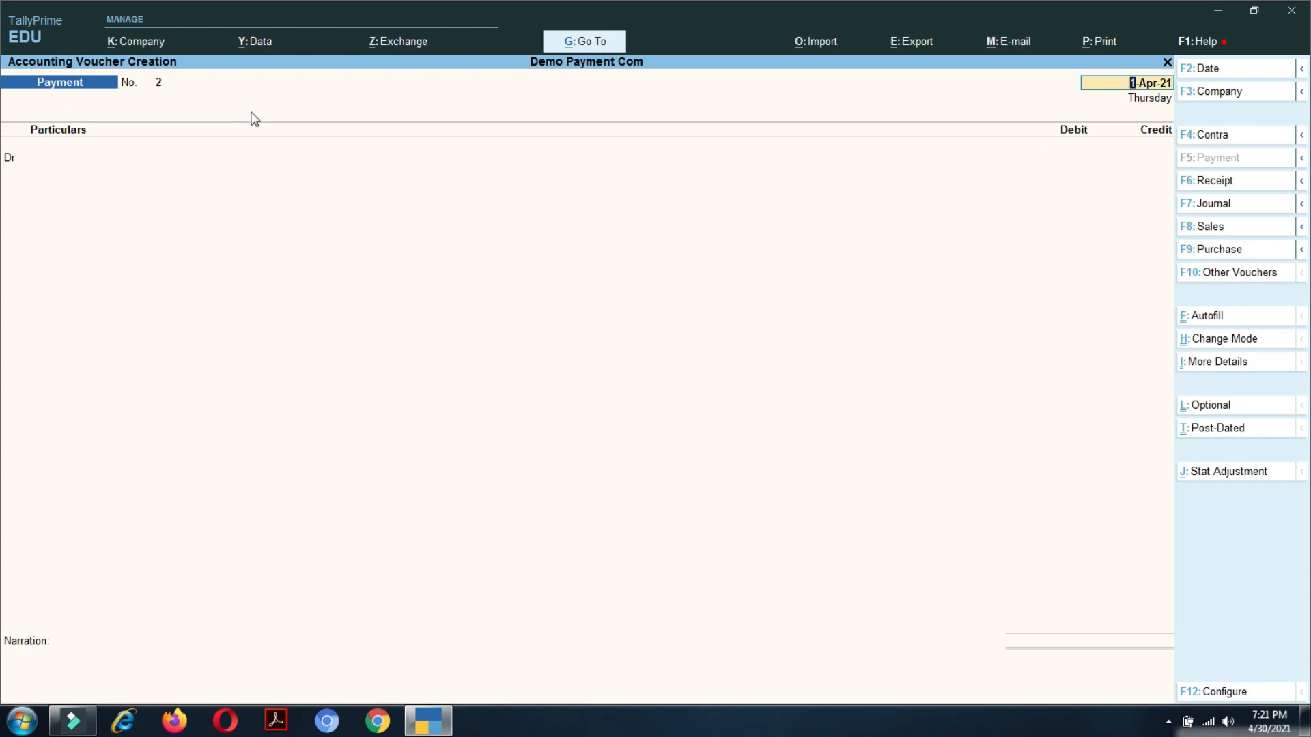
Record a second payment voucher debiting Office Rent A/c with 5000 and crediting Cash, and save it
key("Return")
key("Down")
key("Return")
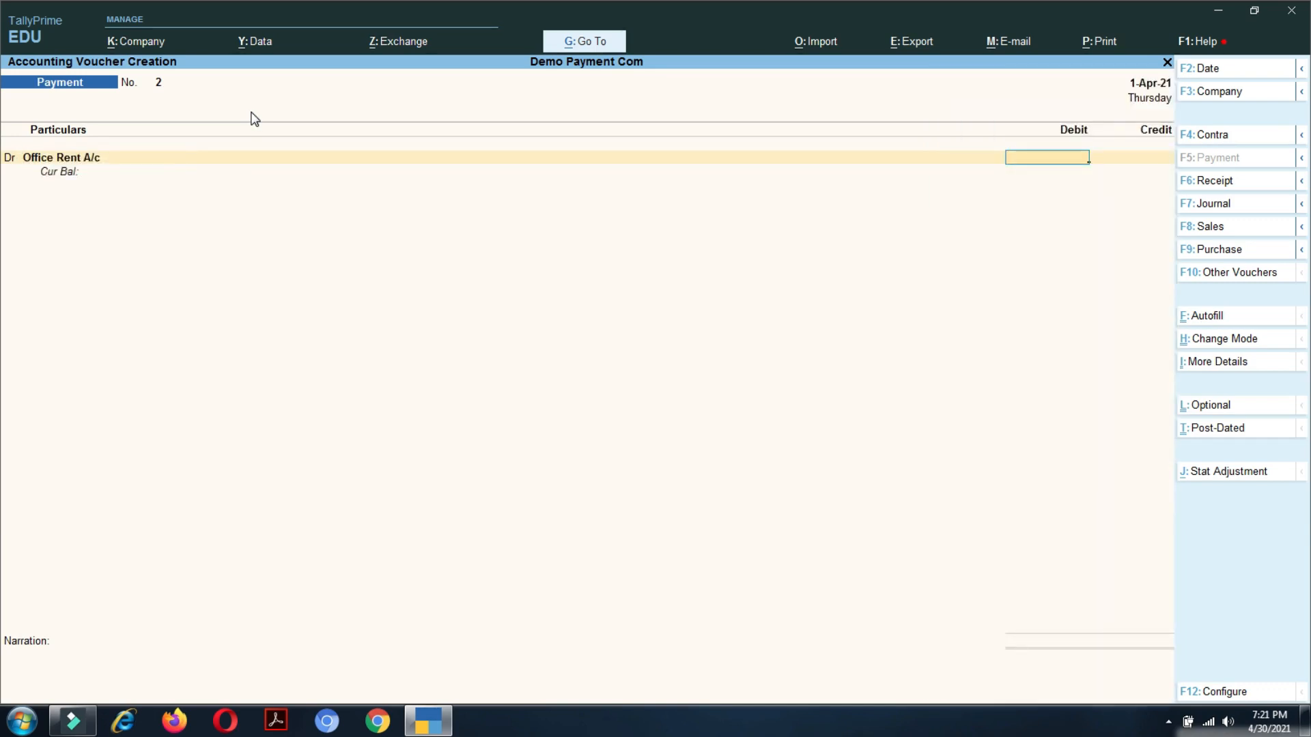
type("5000")
key("Return")
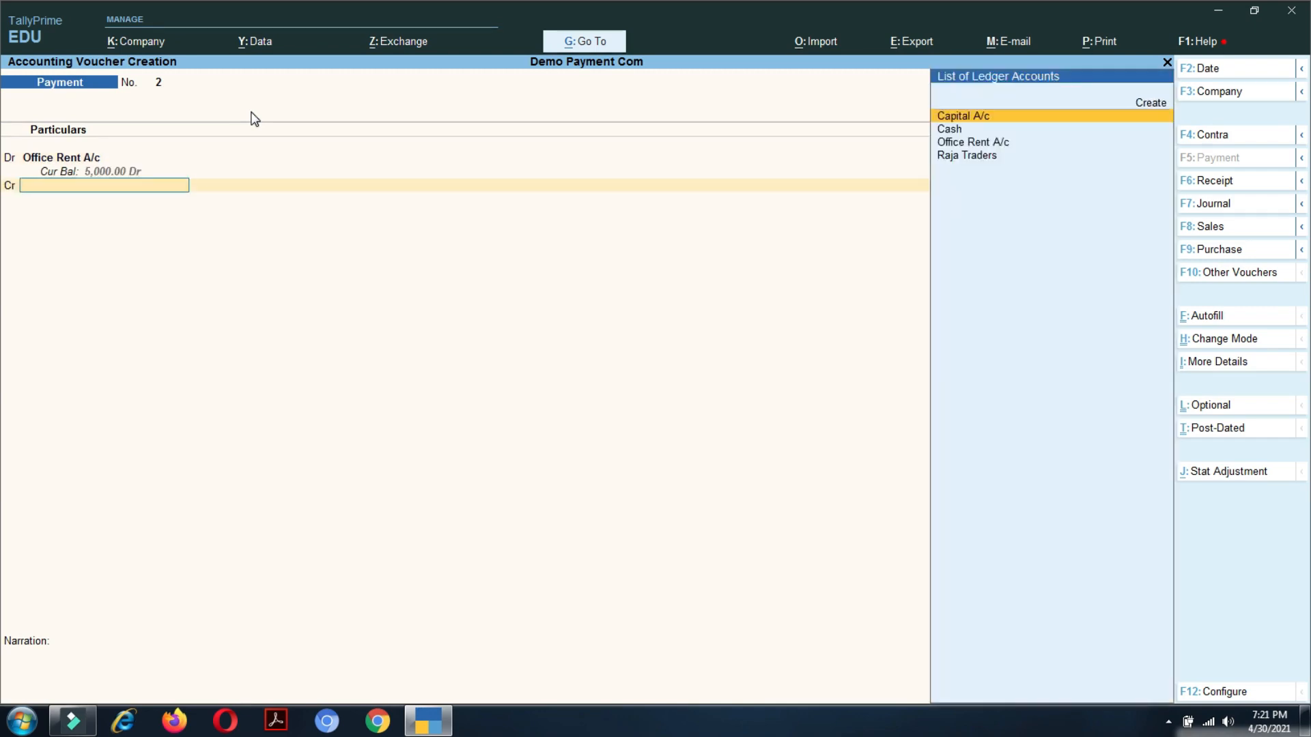
key("Down")
key("Return")
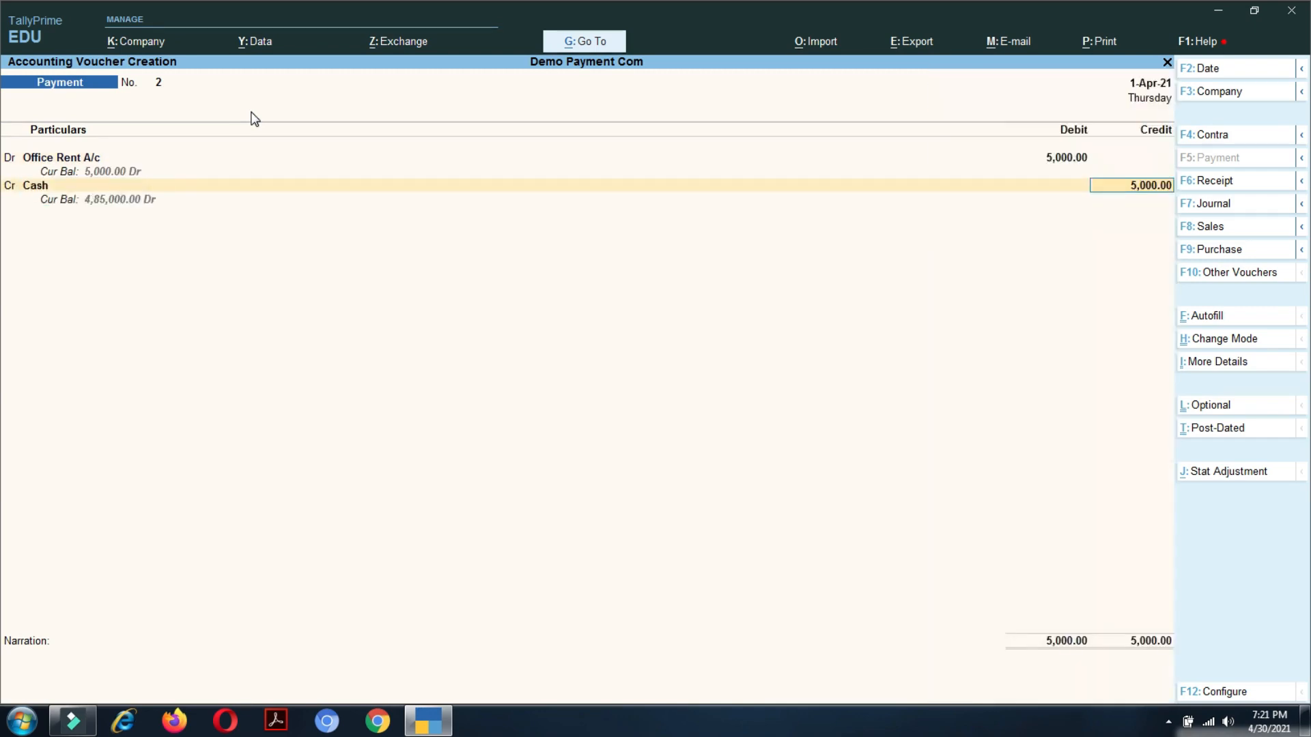
key("Return")
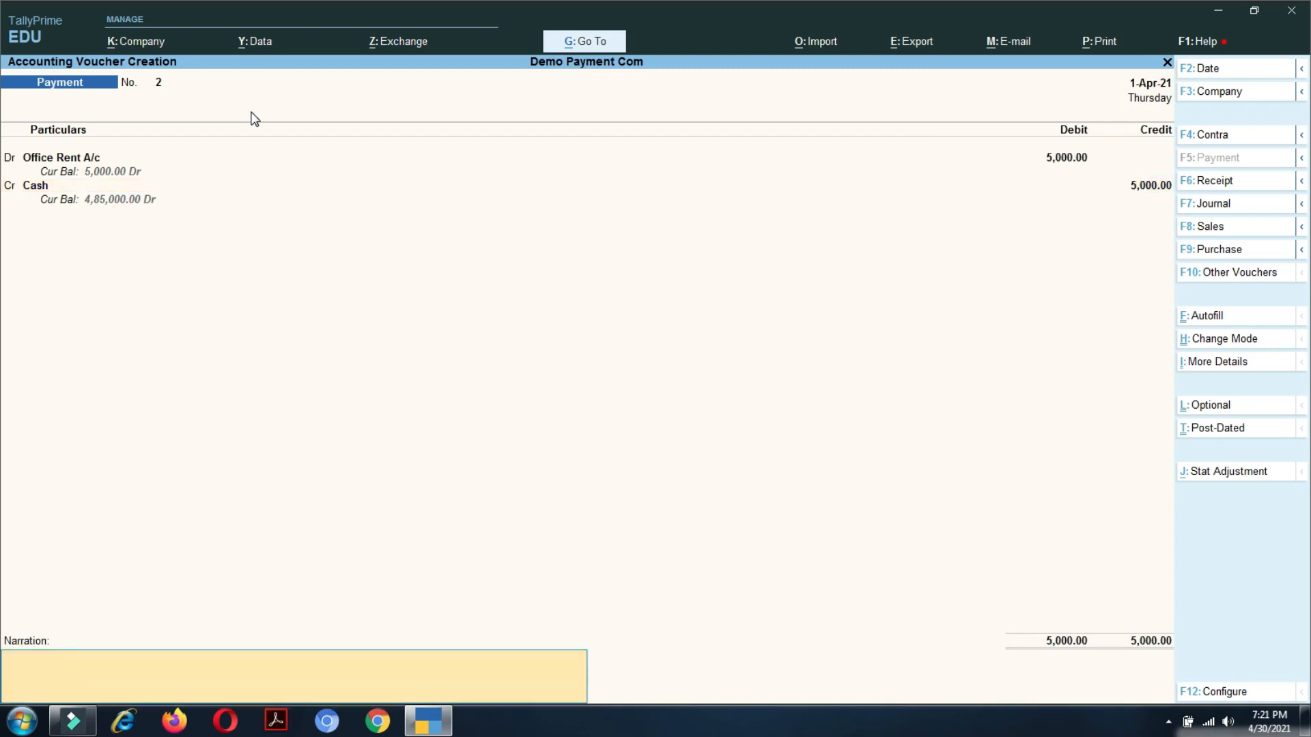
key("Return")
key("Return")
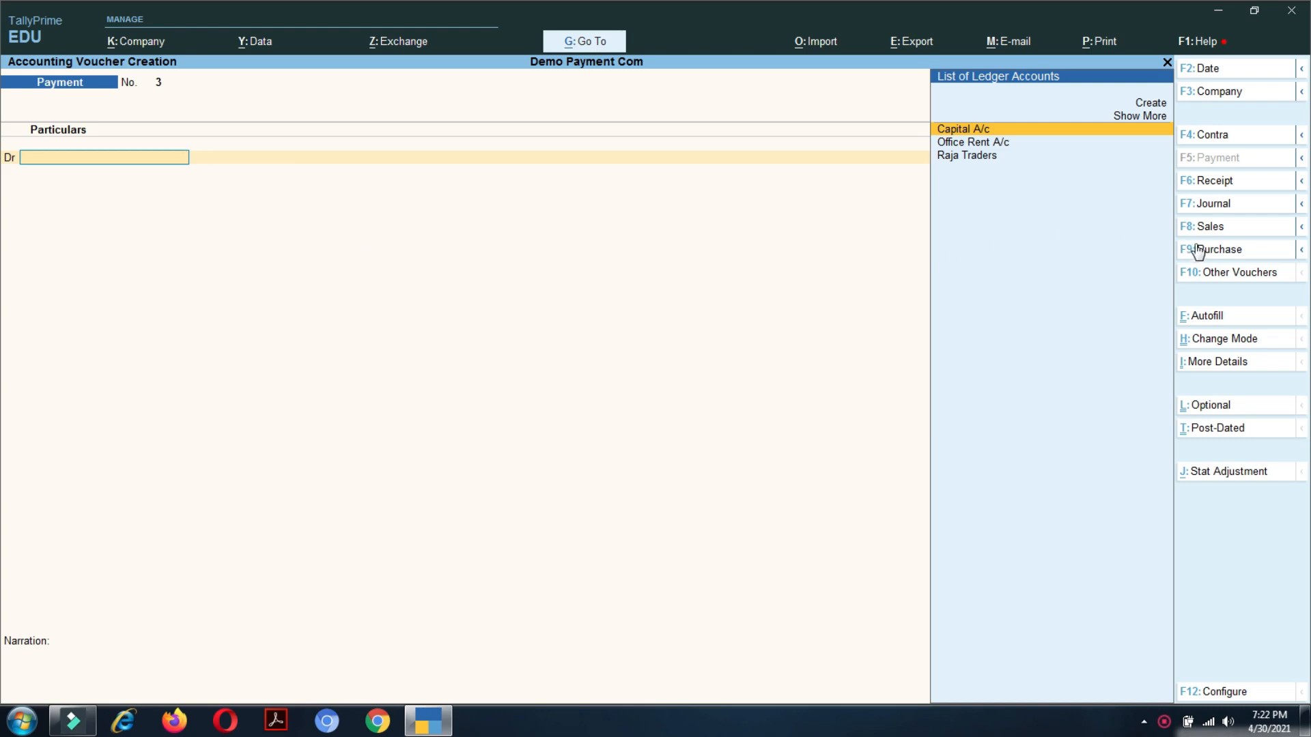
Start a contra voucher crediting Cash with 100000
left_click(1251, 135)
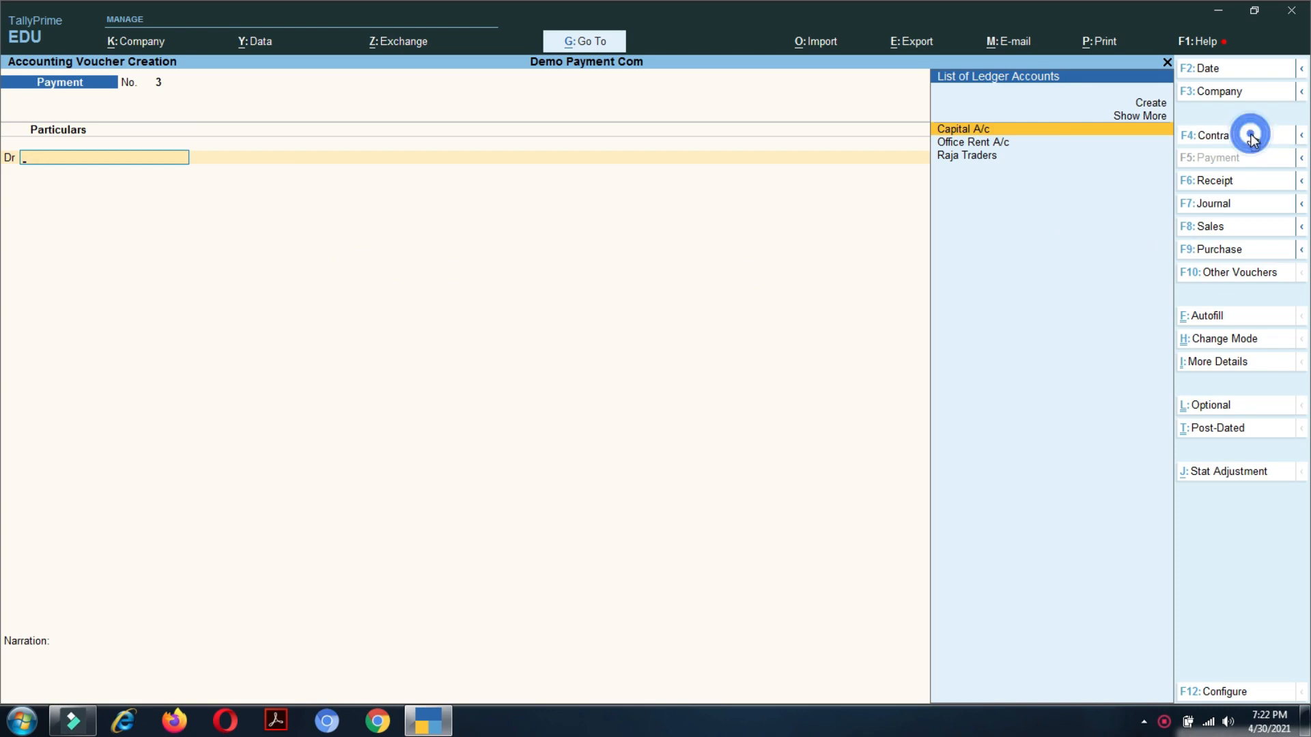
key("Return")
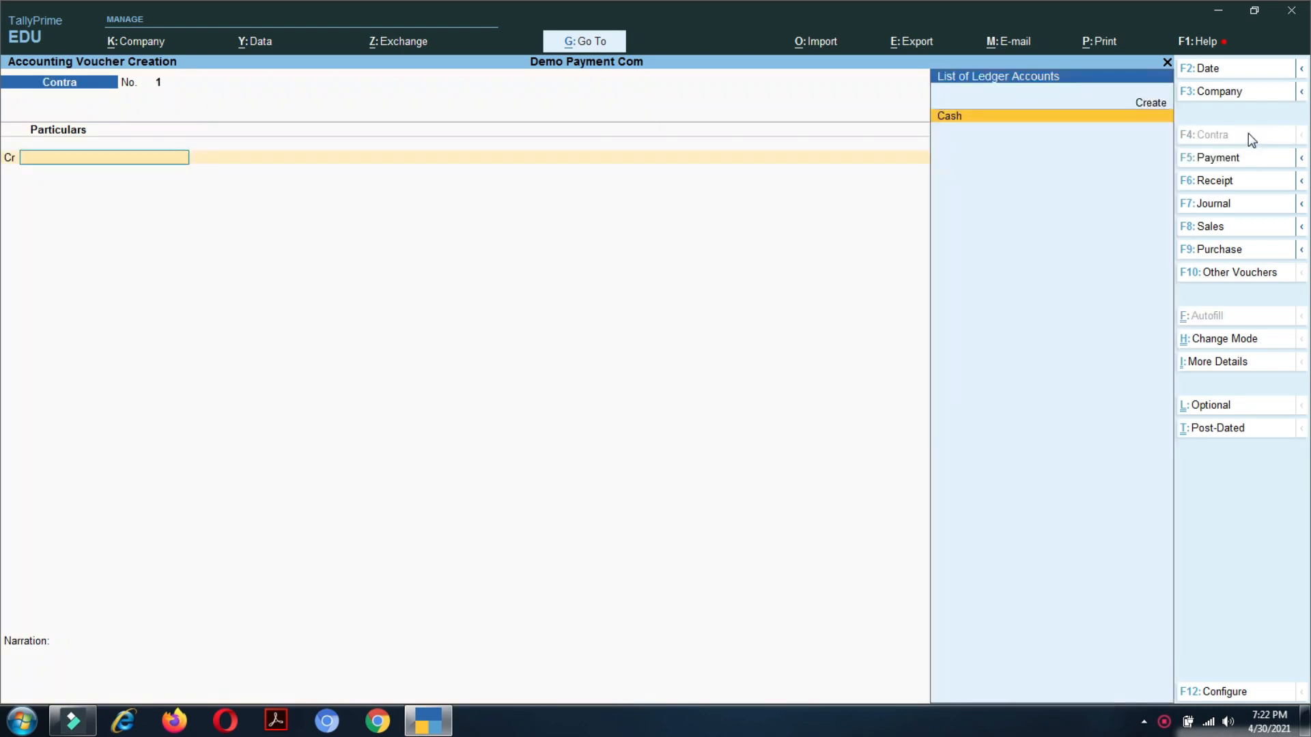
key("Return")
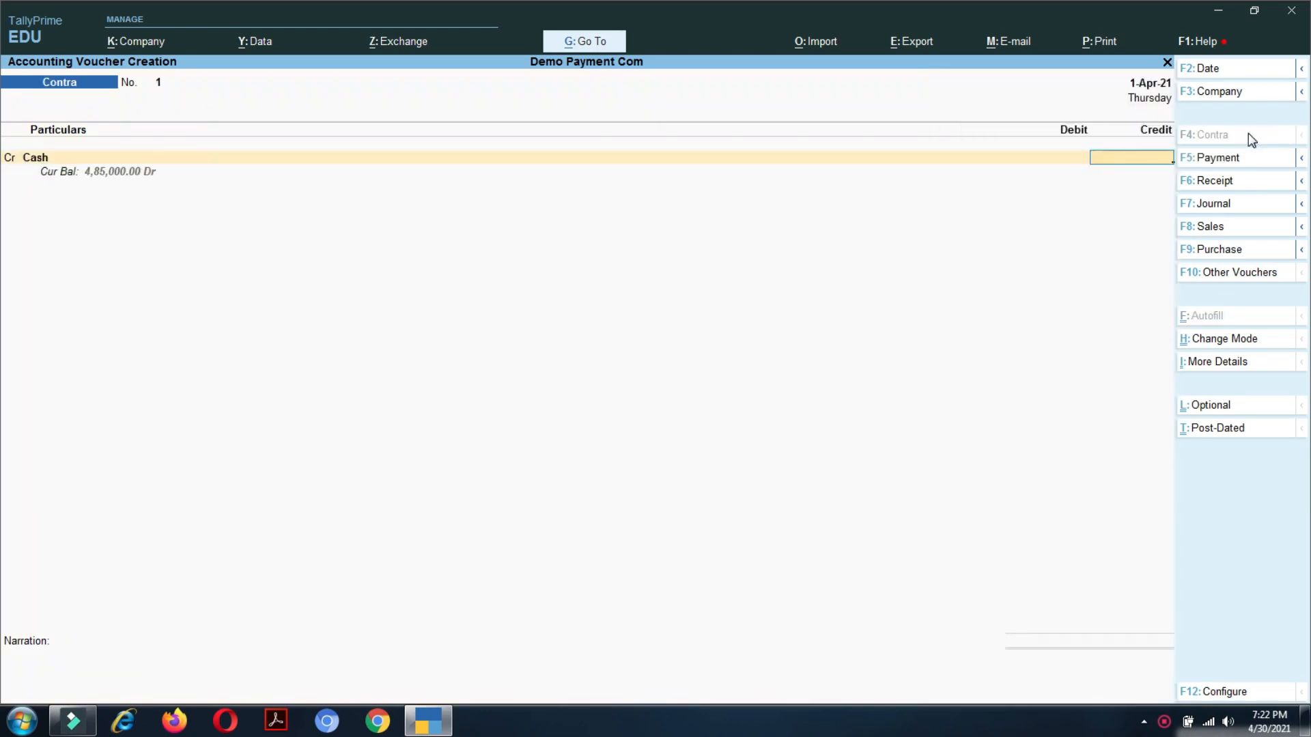
type("100000")
key("Return")
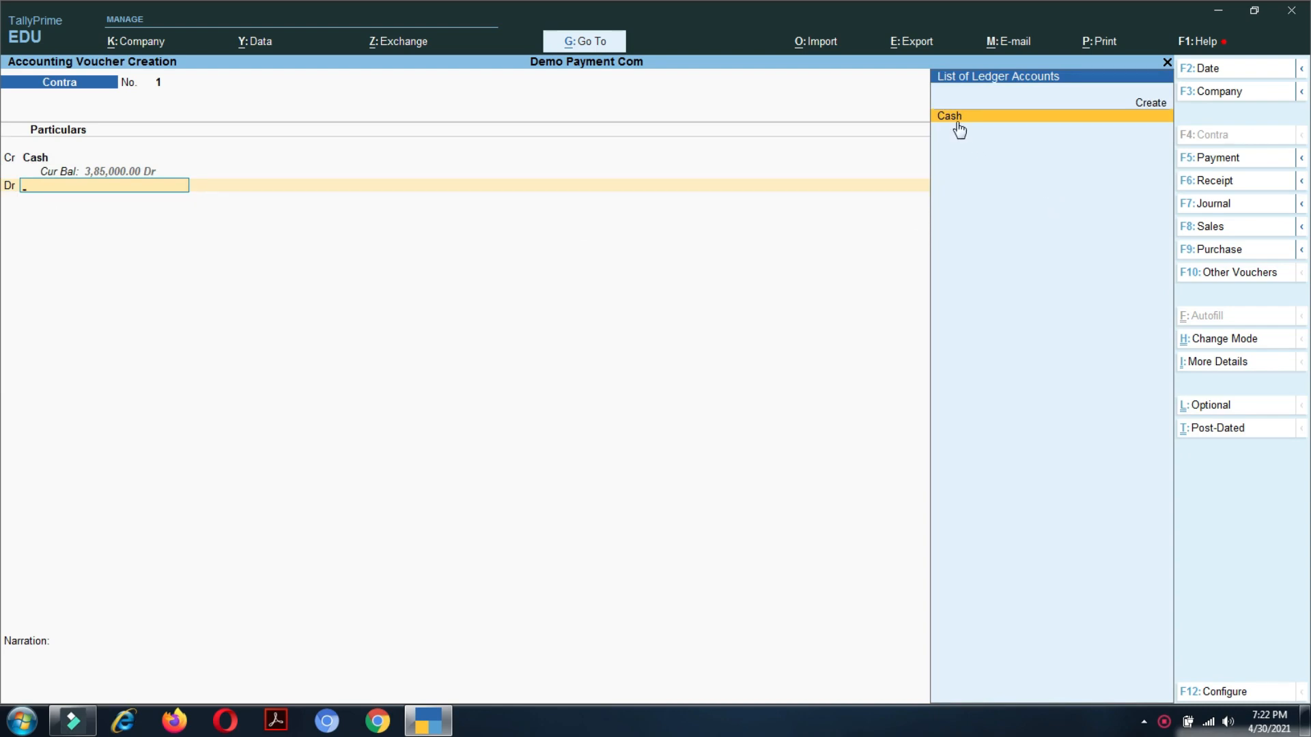
Create the ledger SBI Bank A/c under Bank Accounts for the contra voucher's debit line and save it
left_click(1151, 104)
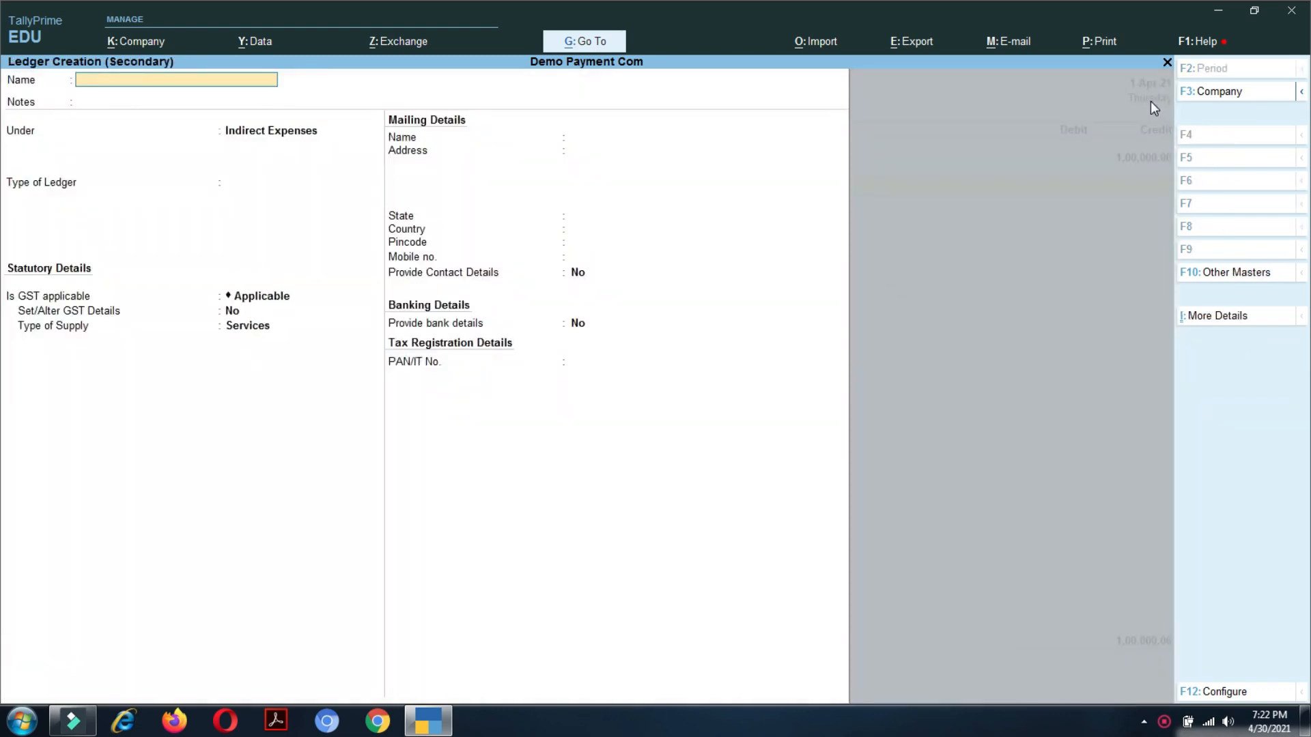
type("SBI Bank a/c")
key("Return")
key("Return")
type("Ban")
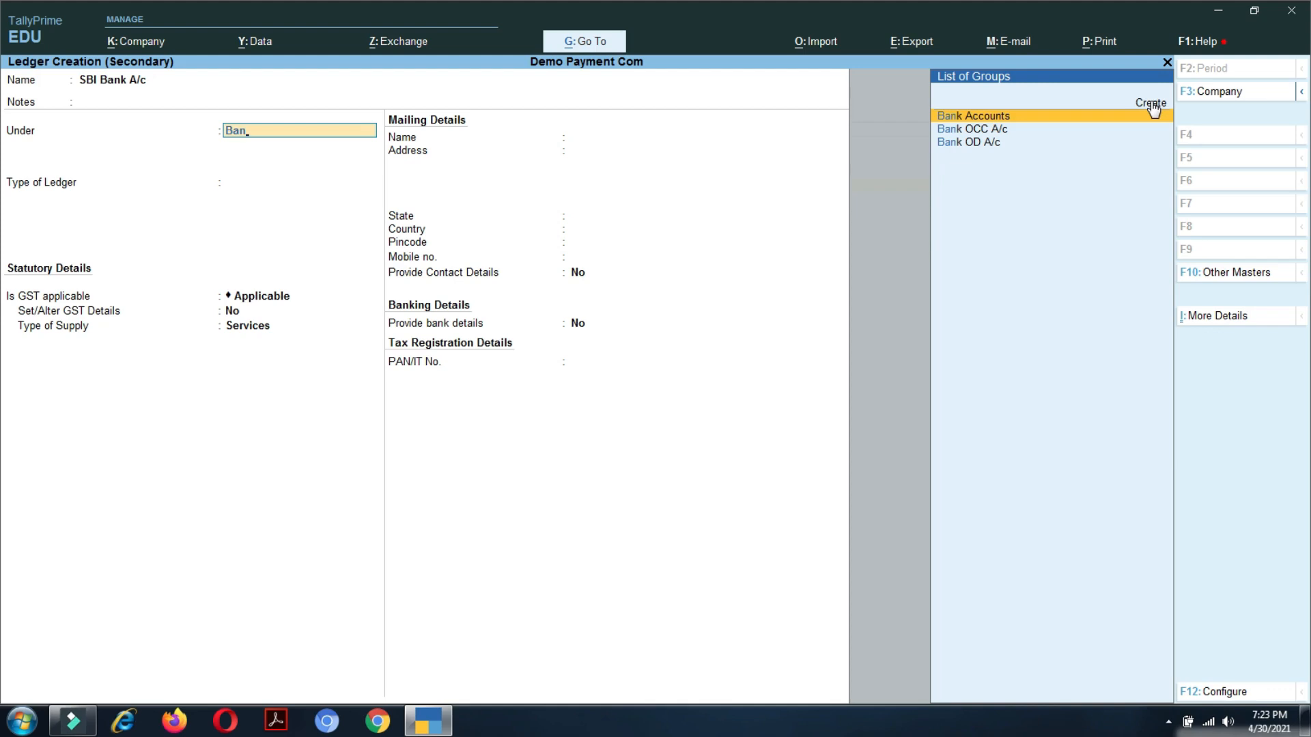
key("Return")
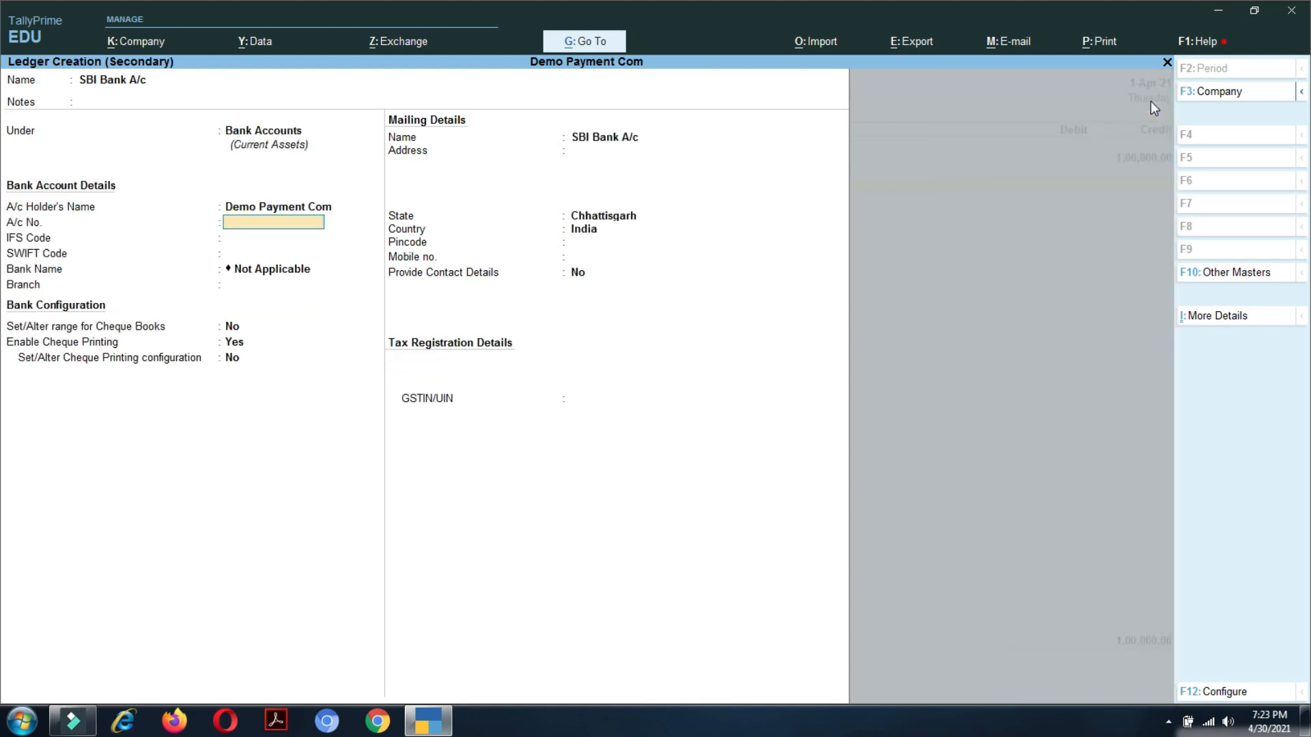
key("ctrl+a")
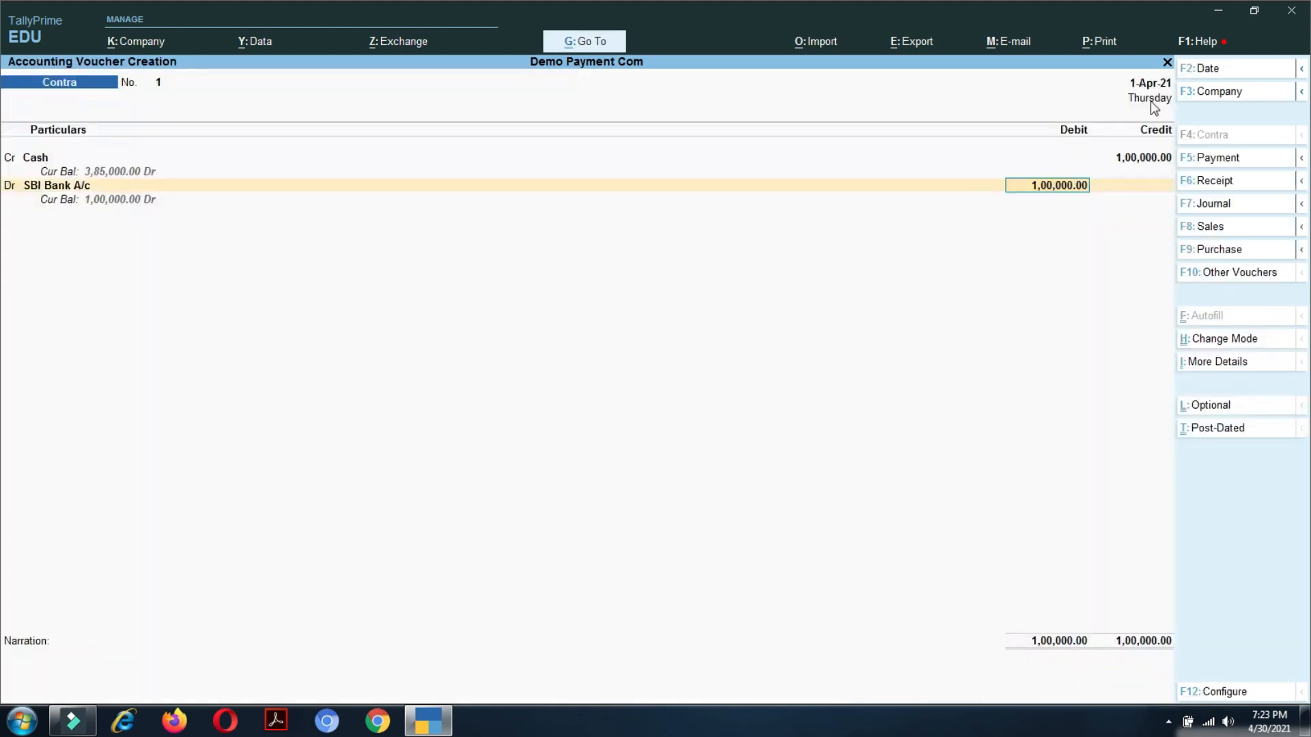
Accept the full debit to SBI Bank A/c, leave the cash denominations and bank allocation details blank, and save the contra voucher
key("Return")
key("Return")
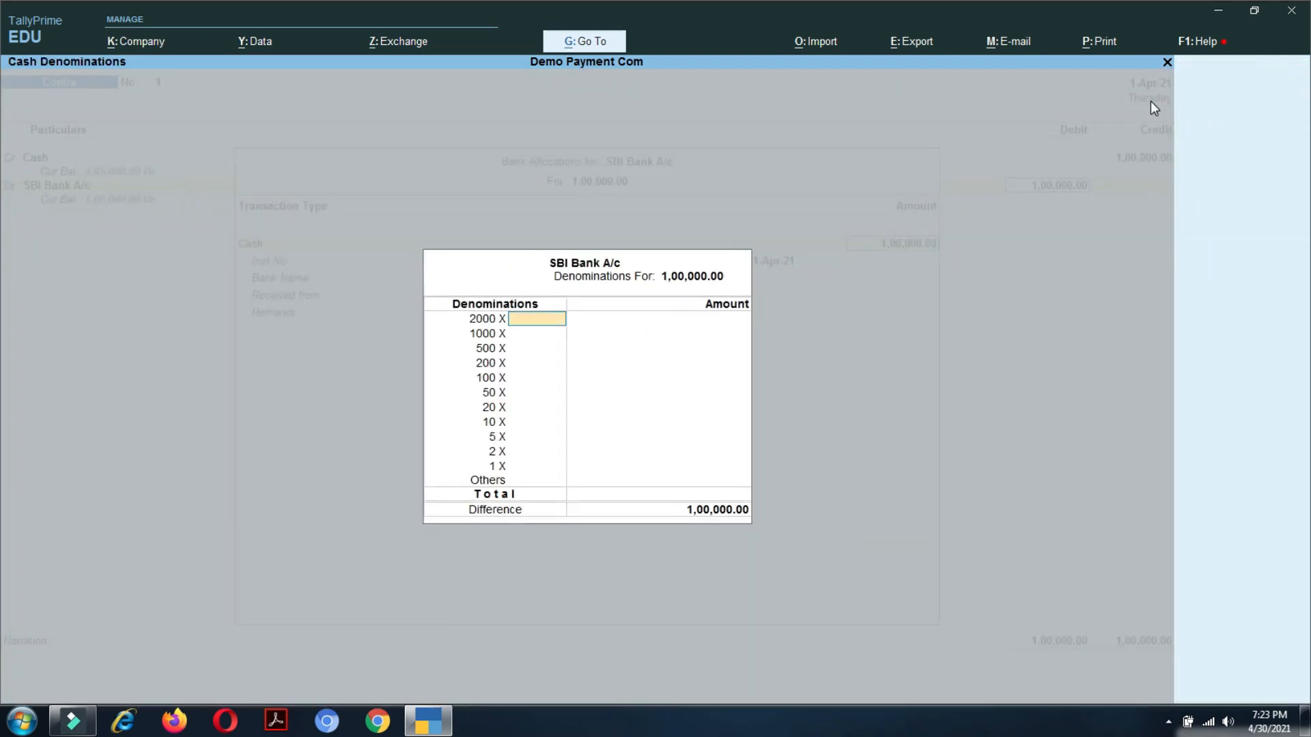
key("Return")
key("Return")
key("Escape")
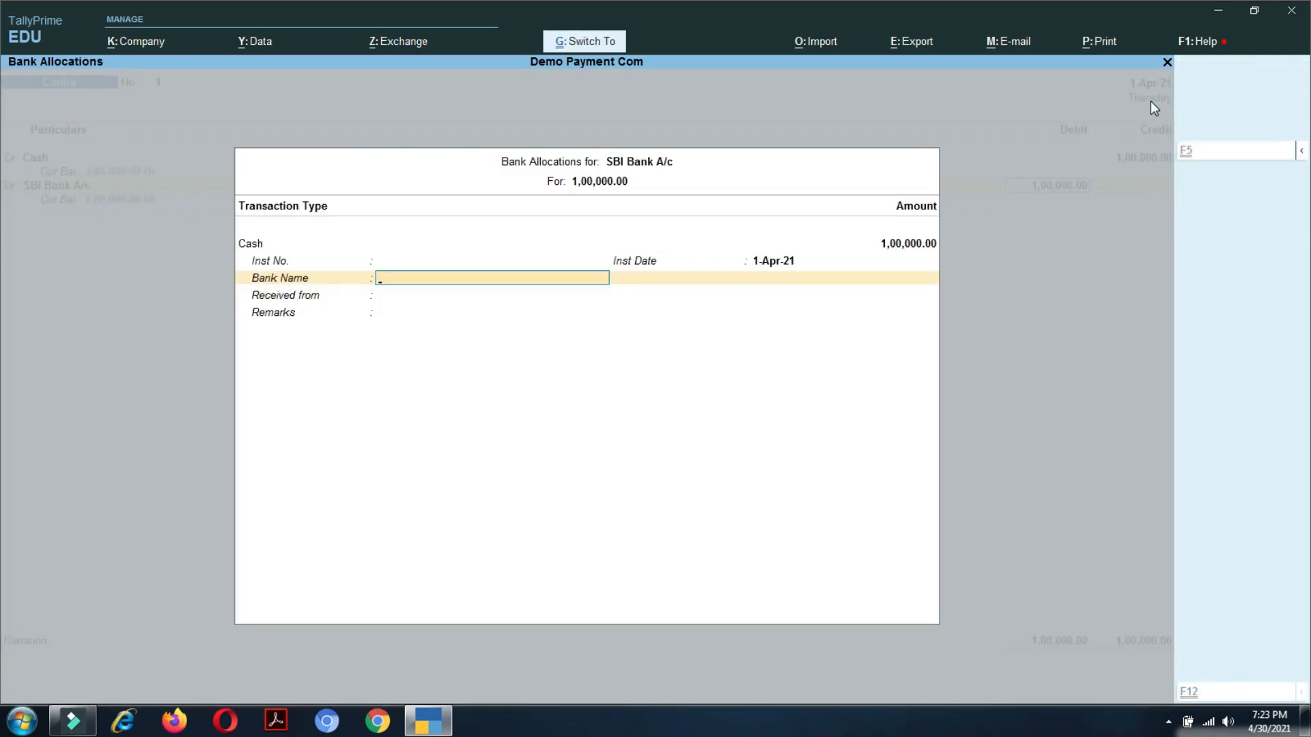
key("ctrl+a")
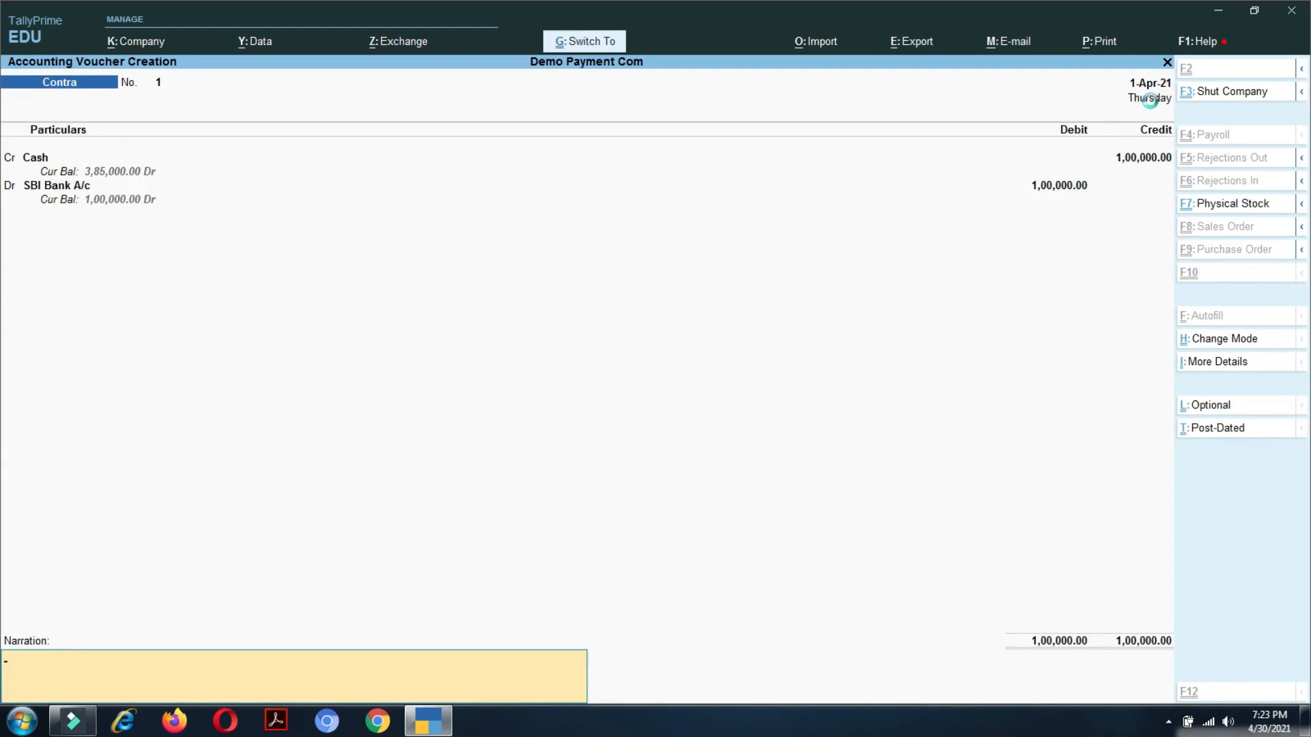
key("ctrl+a")
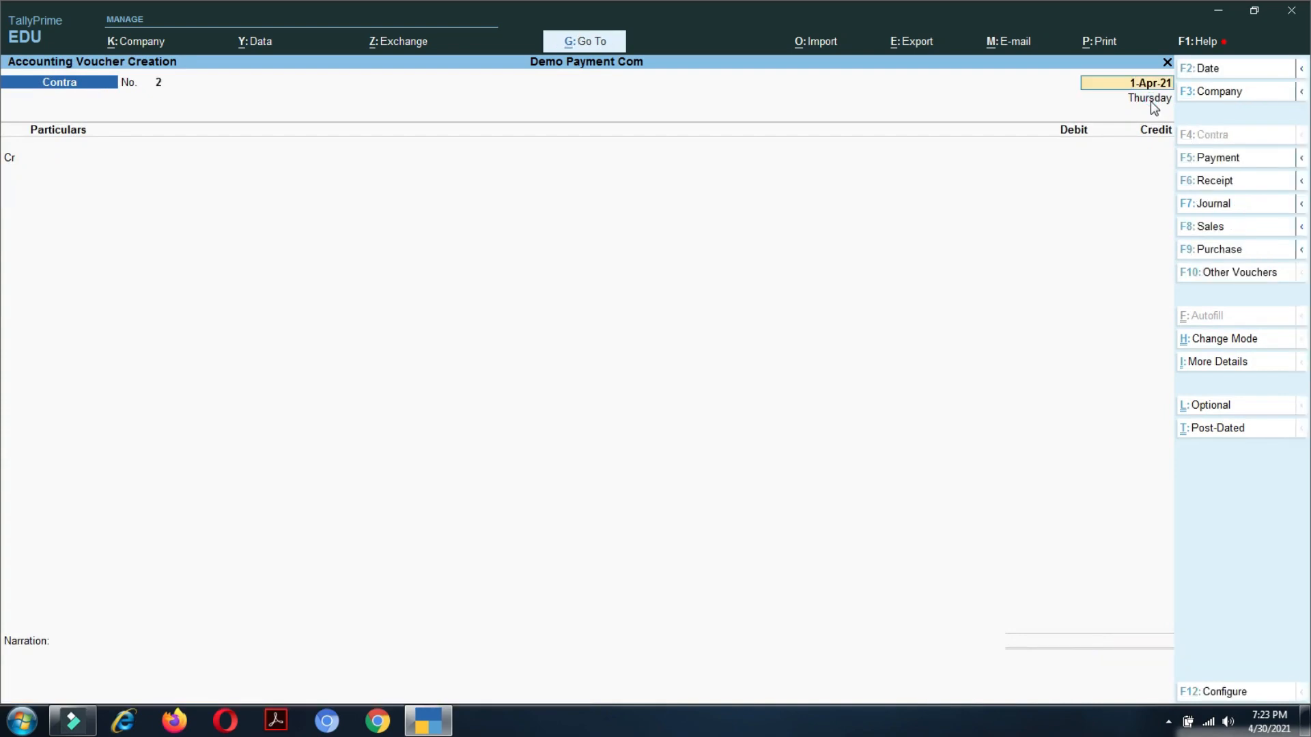
Return to payment voucher entry and change the voucher mode to Single Entry
key("F5")
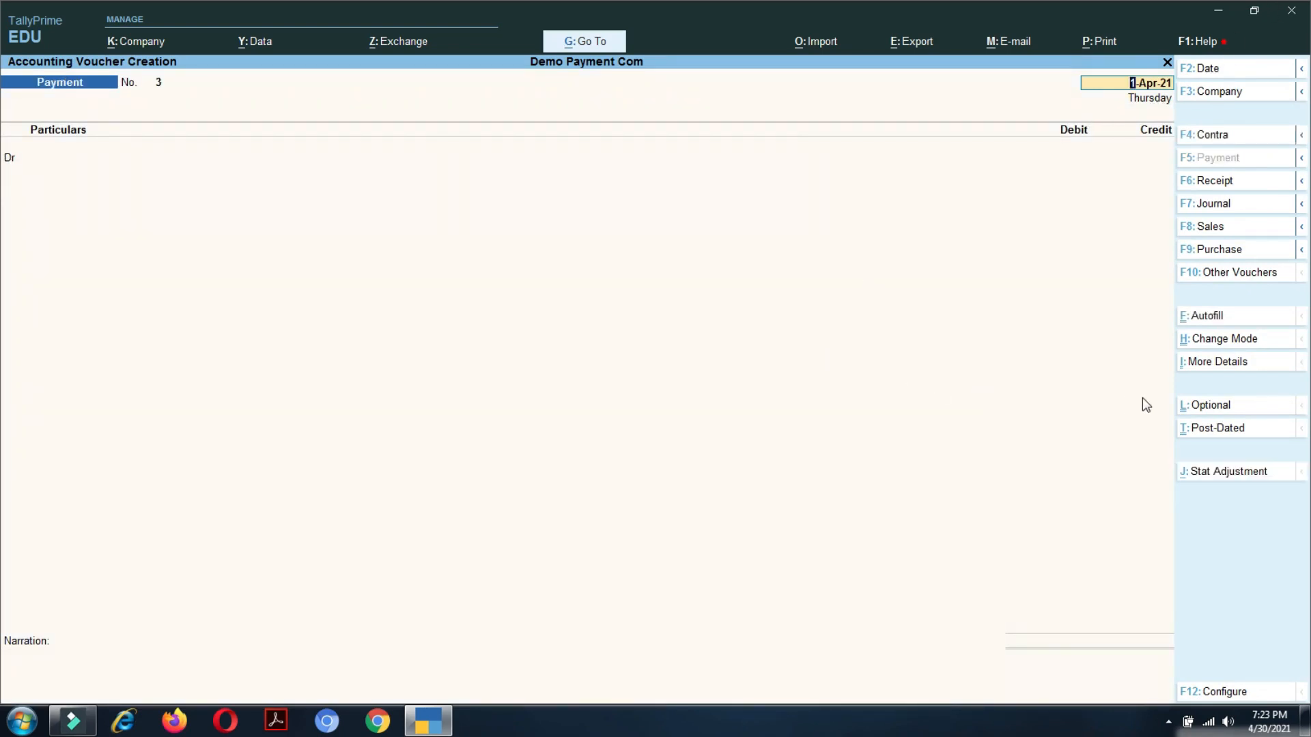
left_click(1260, 339)
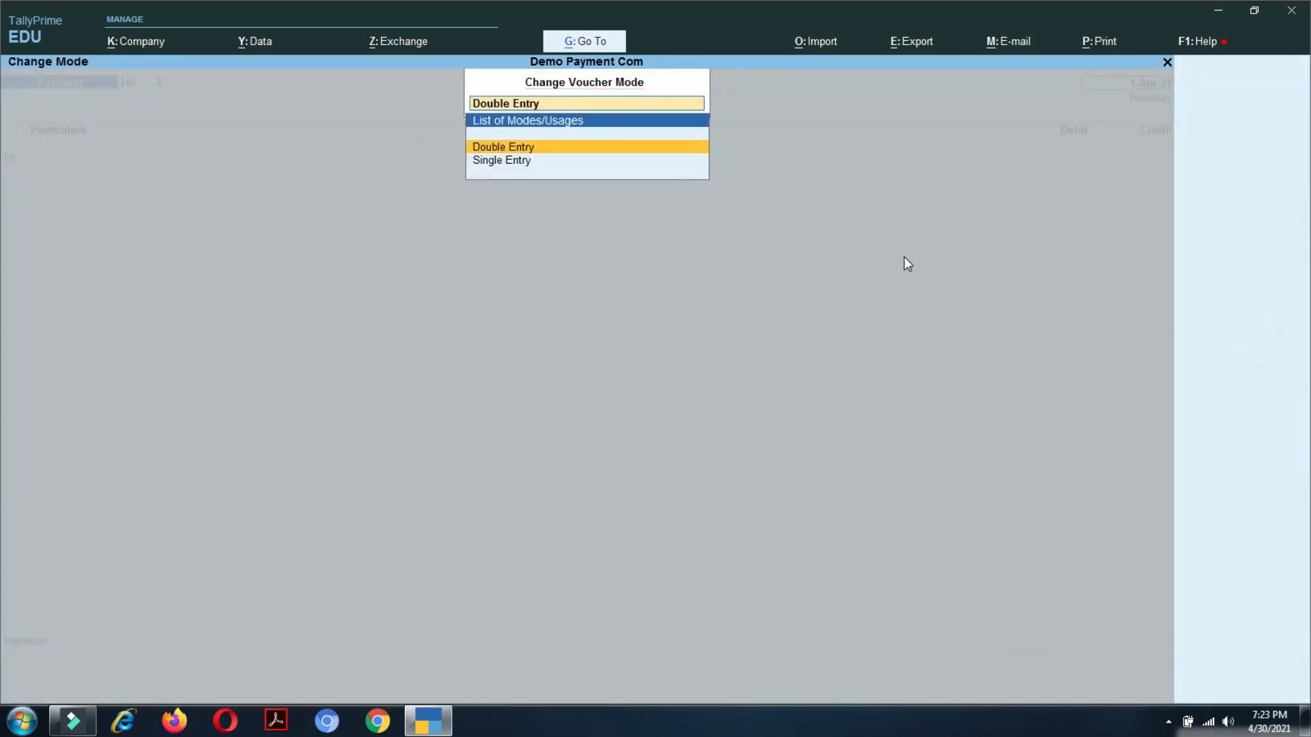
left_click(486, 163)
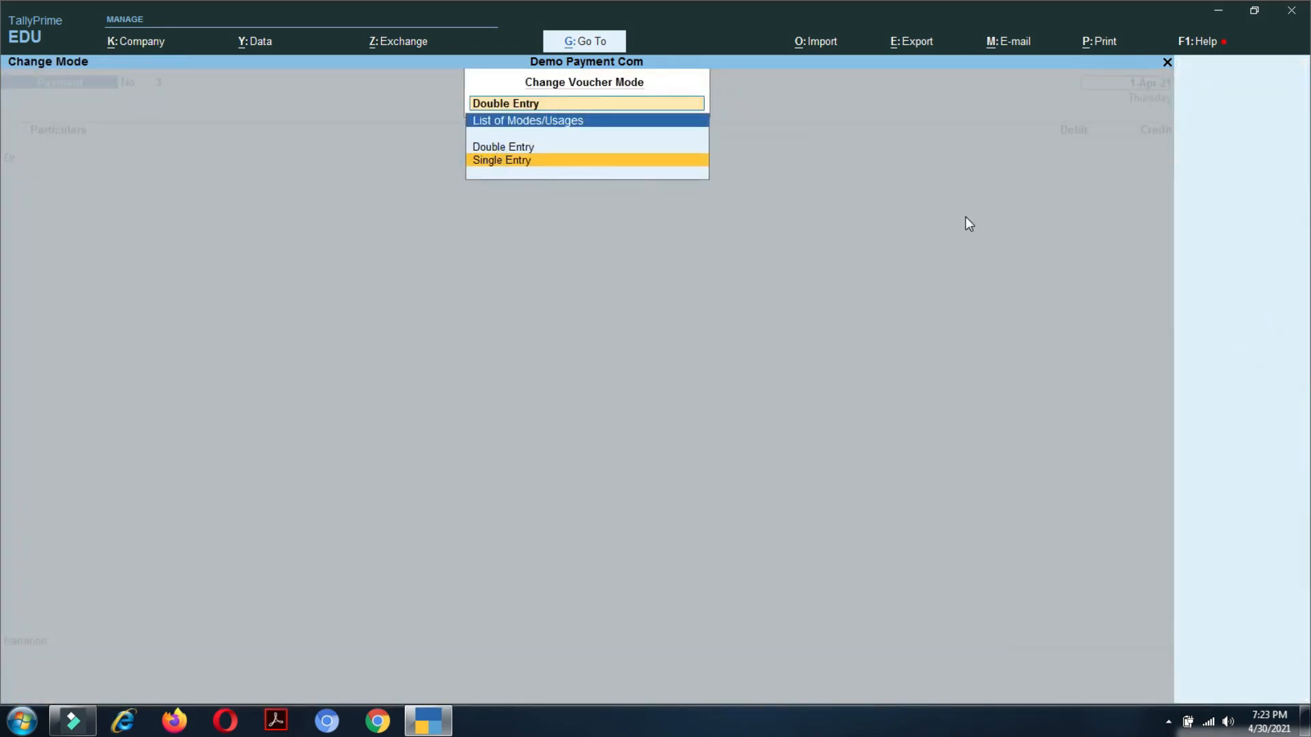
key("Return")
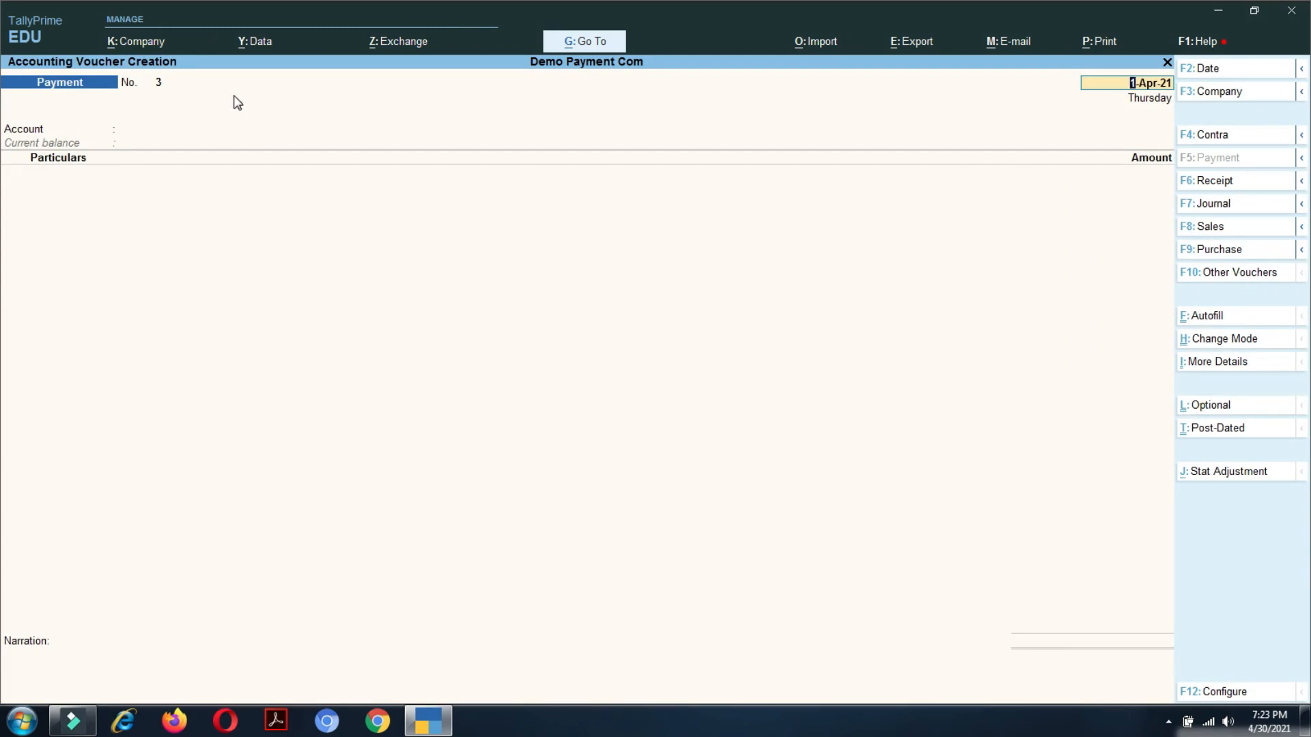
Keep the payment voucher date 1-Apr-21, choose SBI Bank A/c as the account, and add Raja Traders under Particulars
key("Return")
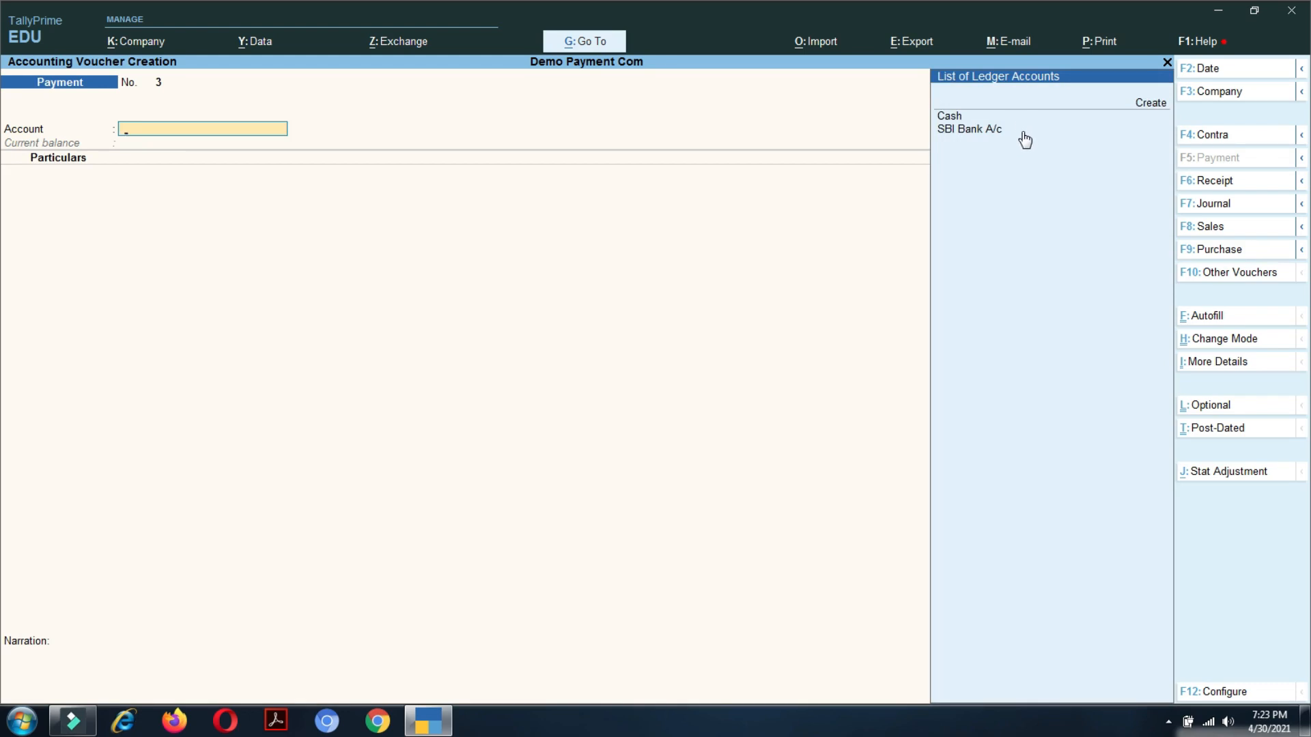
left_click(983, 133)
left_click(986, 140)
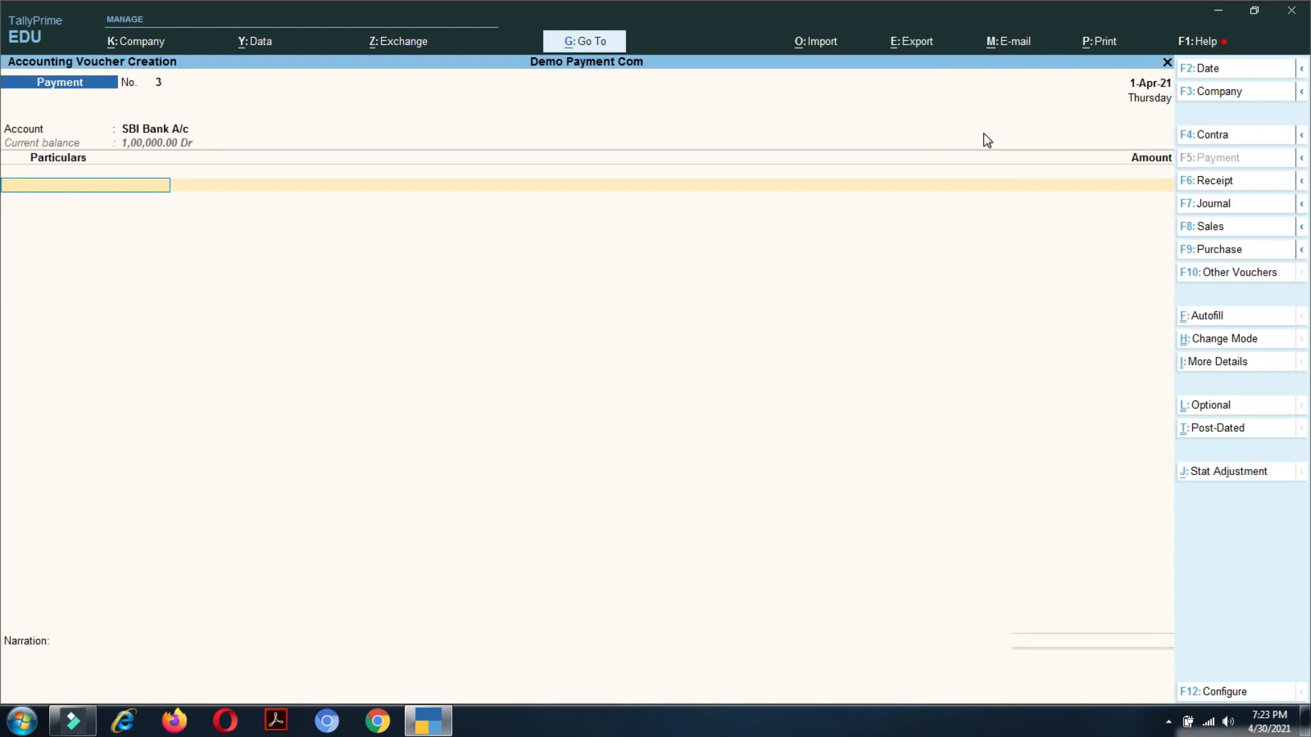
type("Ra")
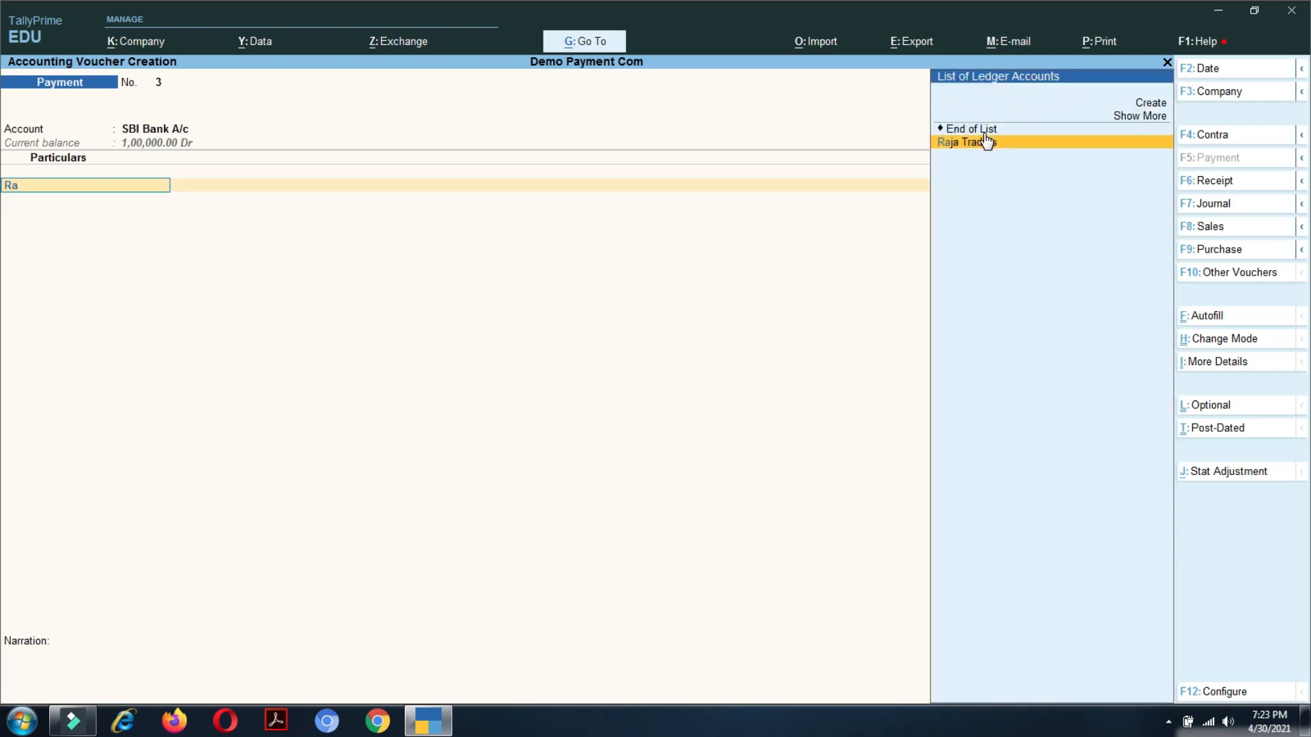
left_click(986, 140)
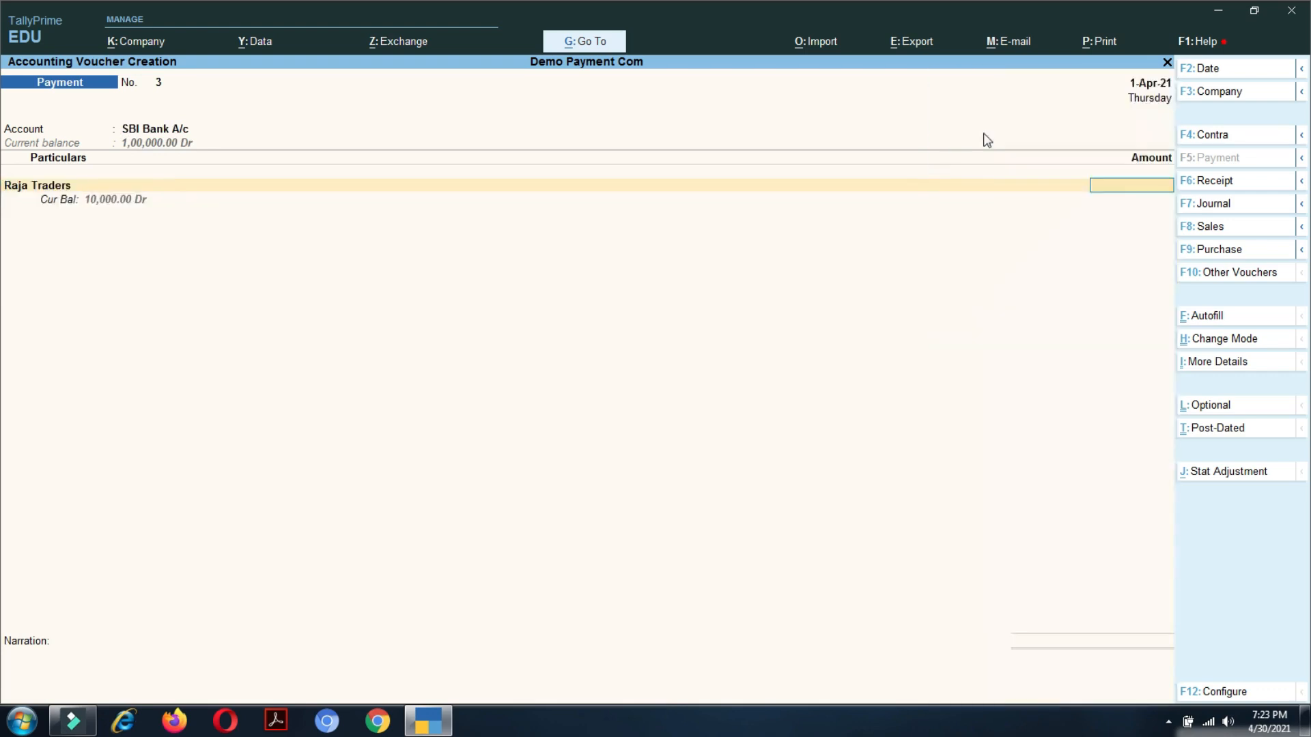
Set the Raja Traders amount to 5,000 and allocate it as an On Account debit in the bill-wise details
type("5,00")
type("000")
key("Return")
key("Return")
key("Return")
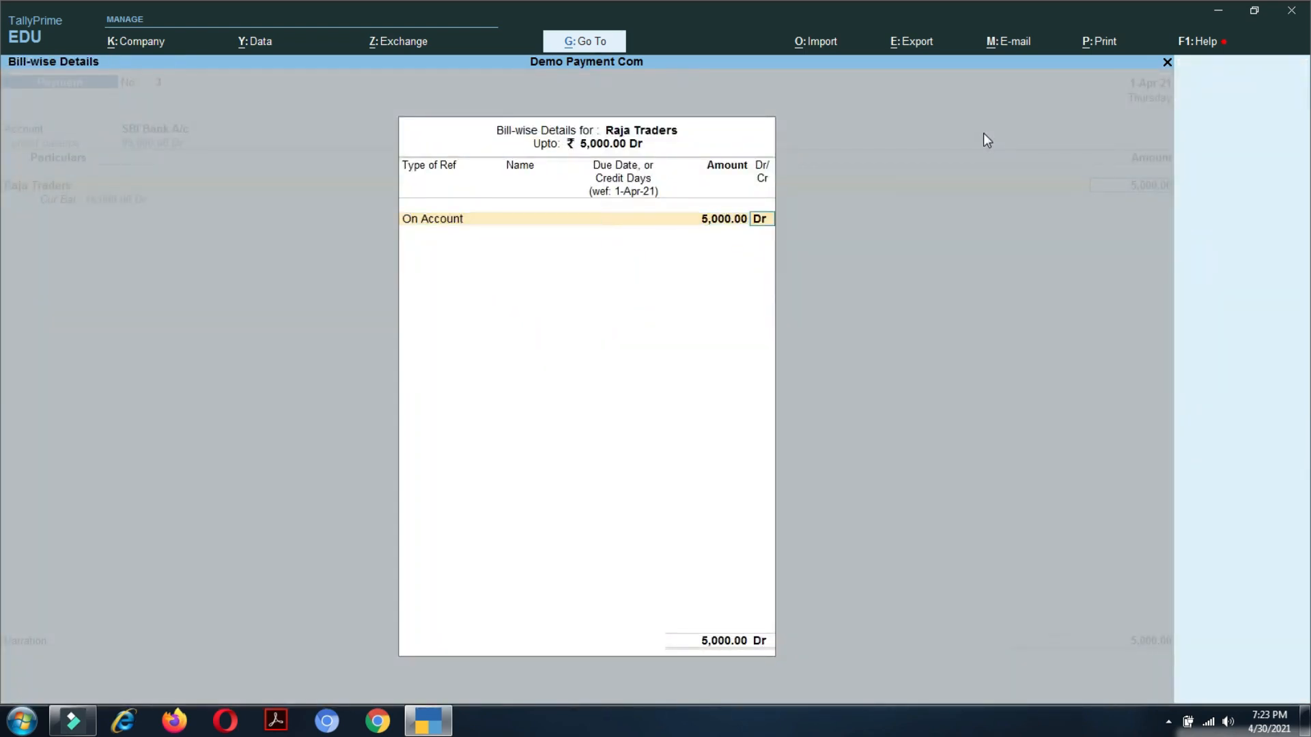
key("Return")
key("Return")
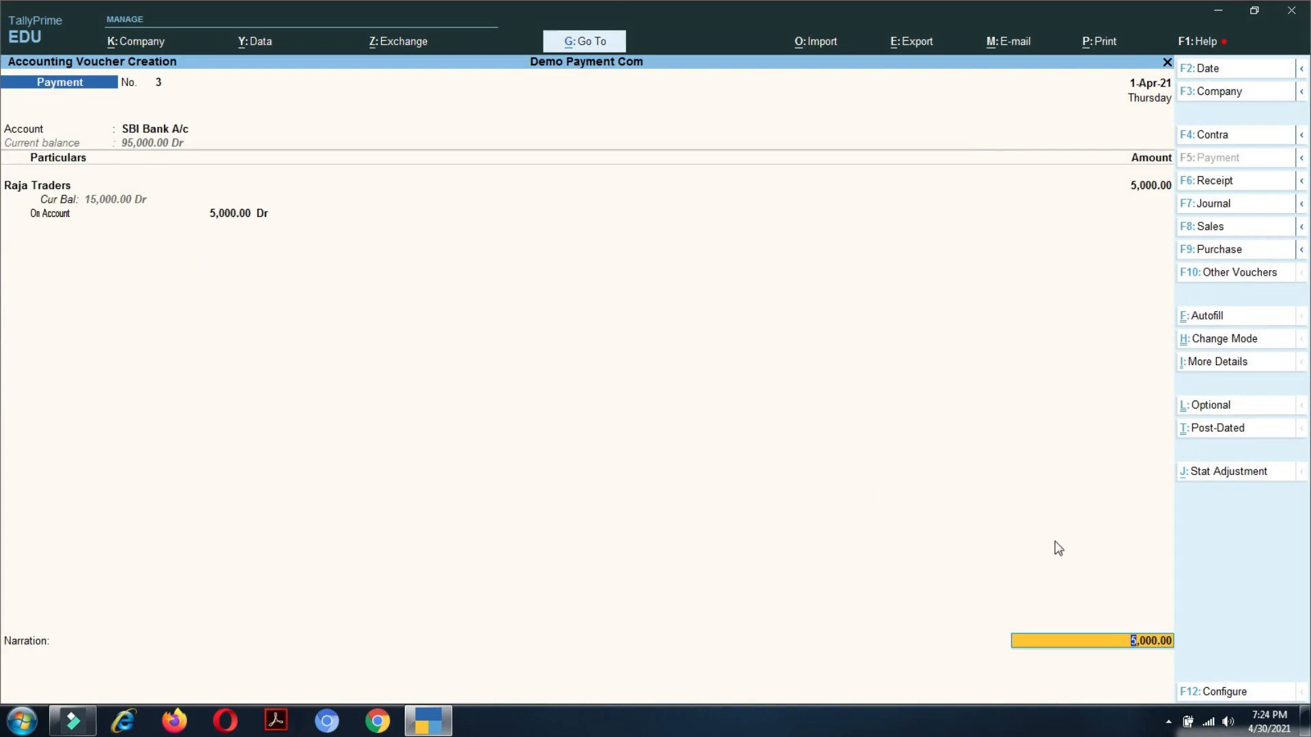
Accept the default Cheque bank allocation of 5,000 favouring Raja Traders without an instrument number, and save the payment voucher
key("Return")
key("Return")
key("Return")
key("Return")
key("Return")
key("Return")
key("Return")
key("Return")
key("Return")
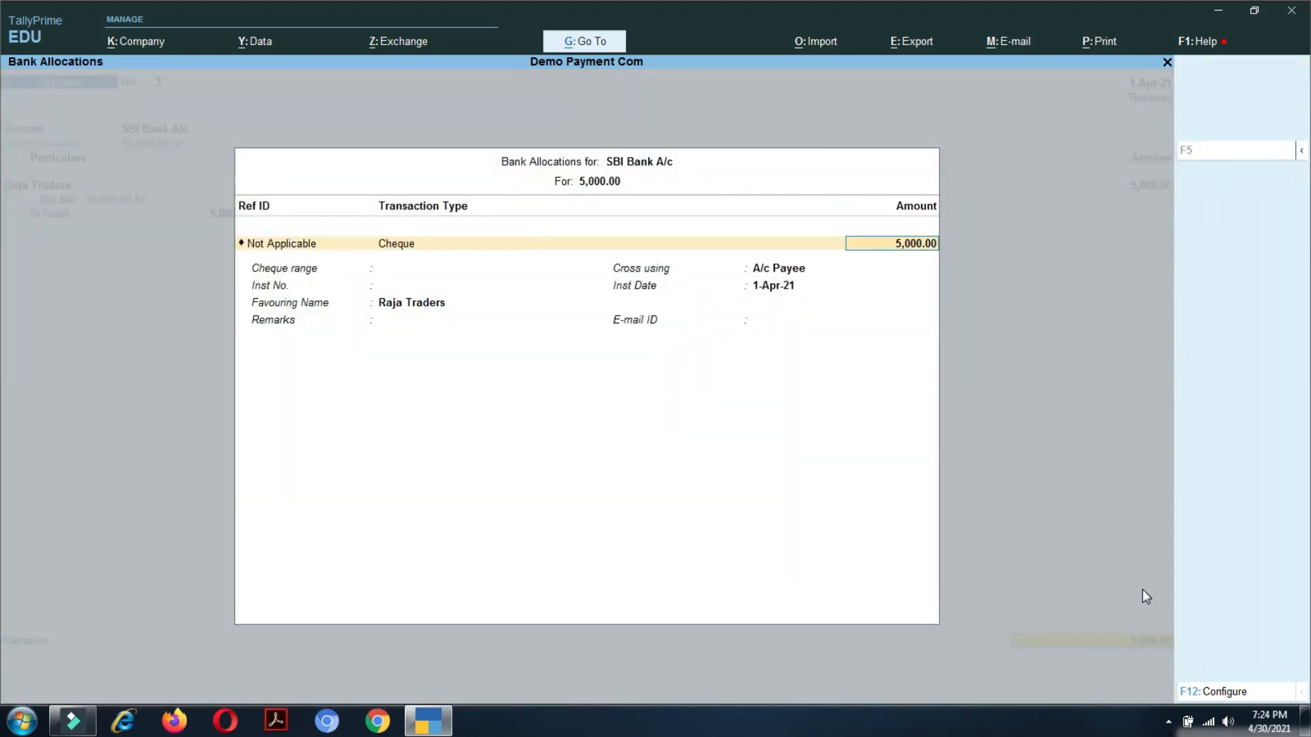
key("Return")
key("Return")
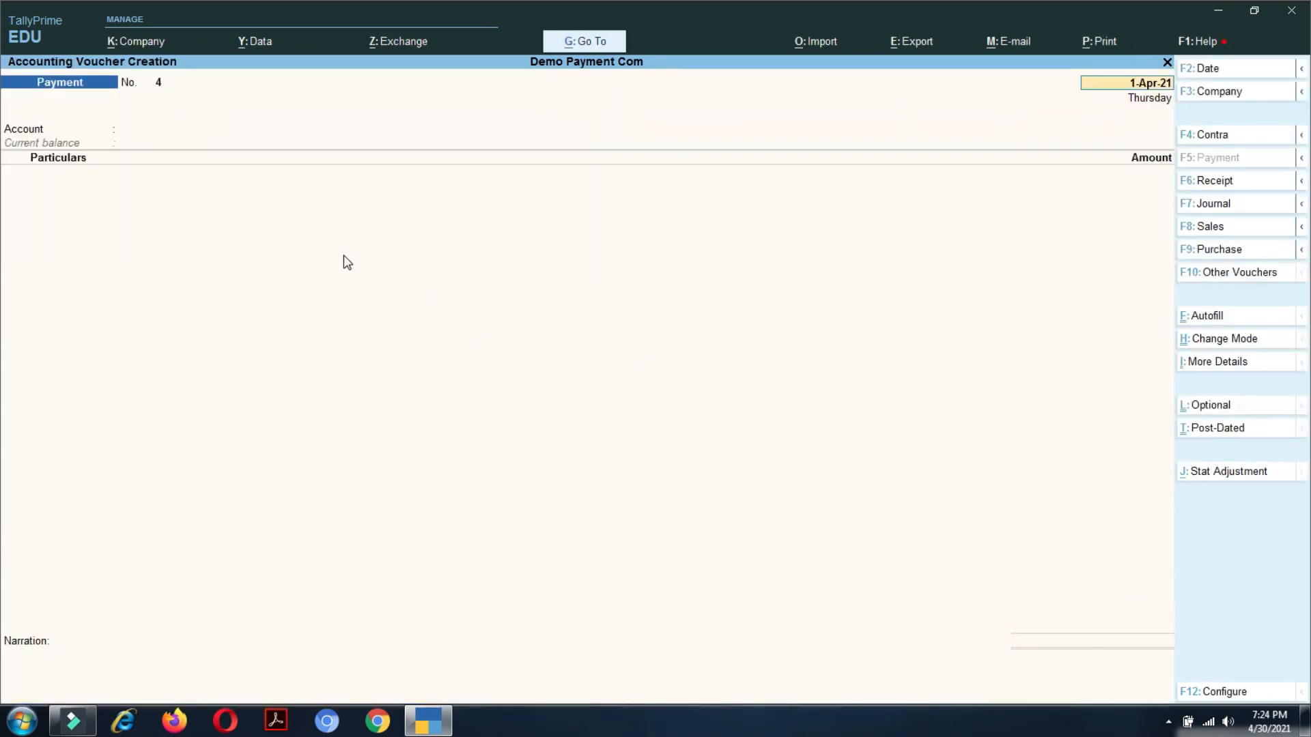
Start another payment voucher from SBI Bank A/c, paying 5000 to Office Rent A/c, and proceed to its bank allocations
key("Return")
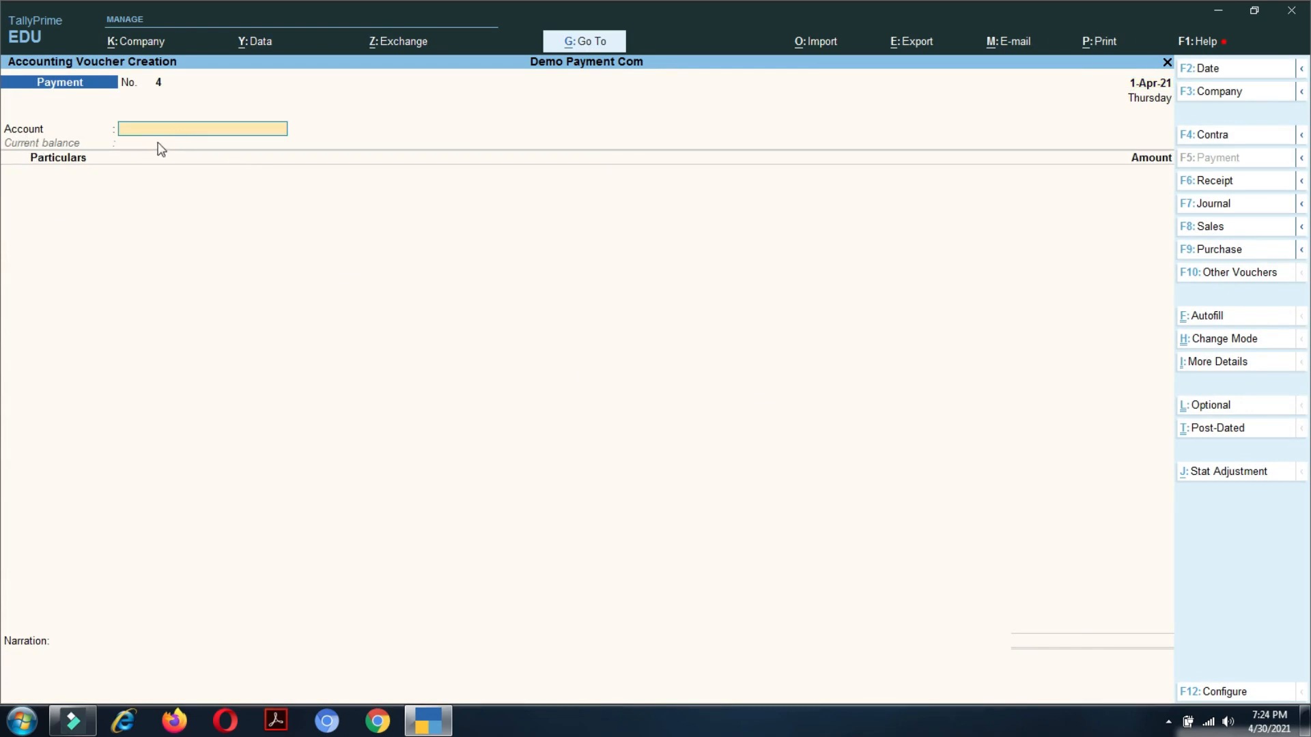
type("Sbi")
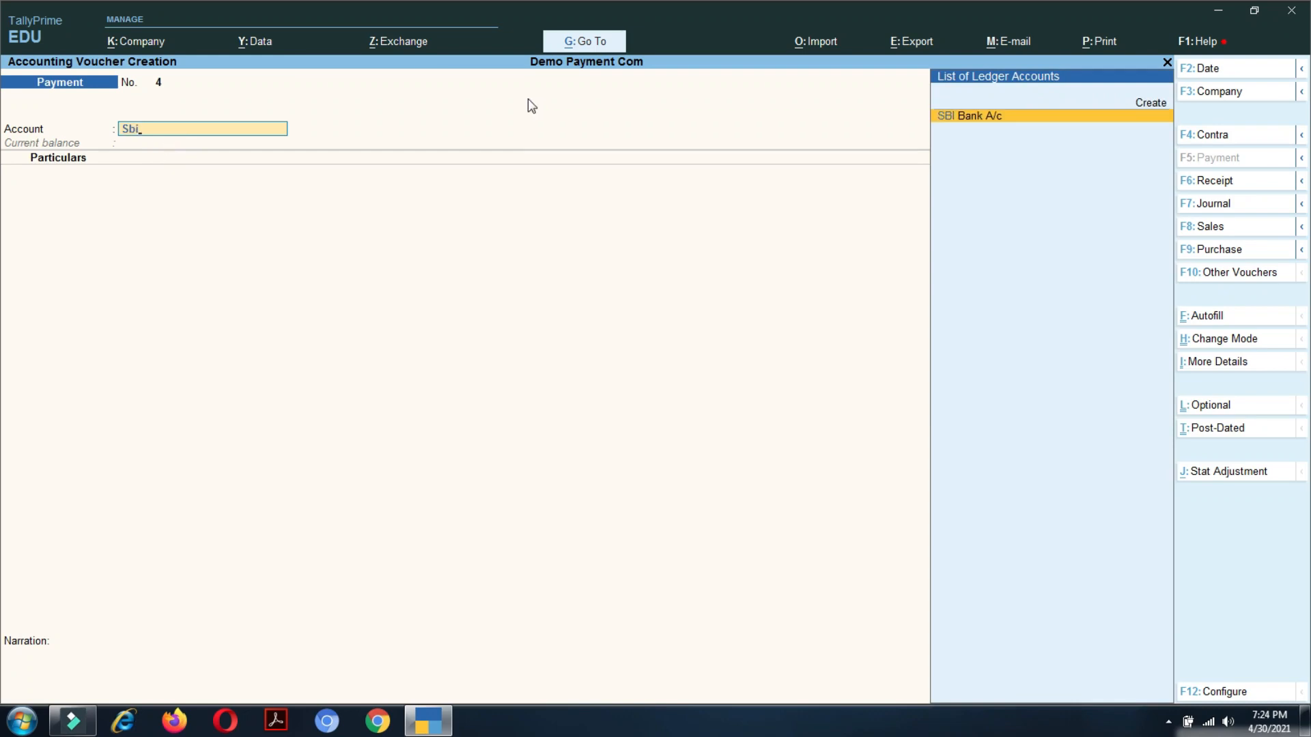
left_click(1024, 114)
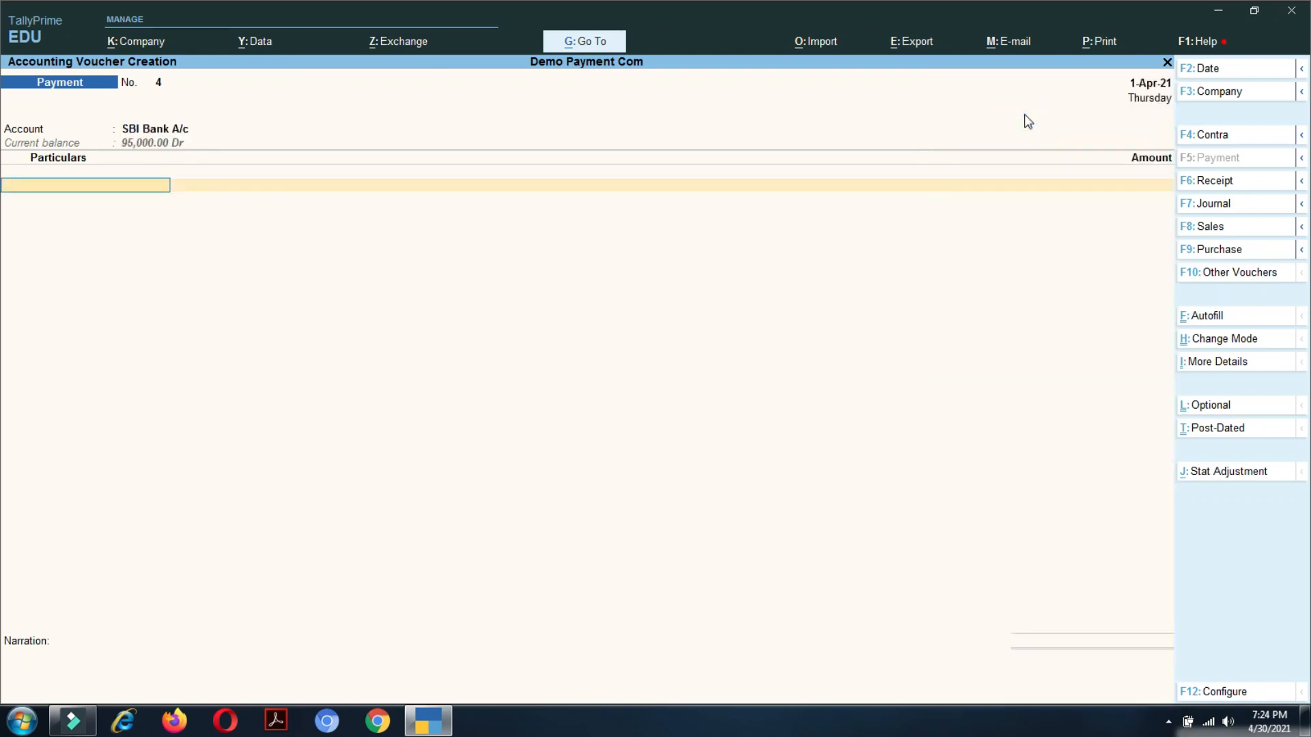
type("Off")
key("Return")
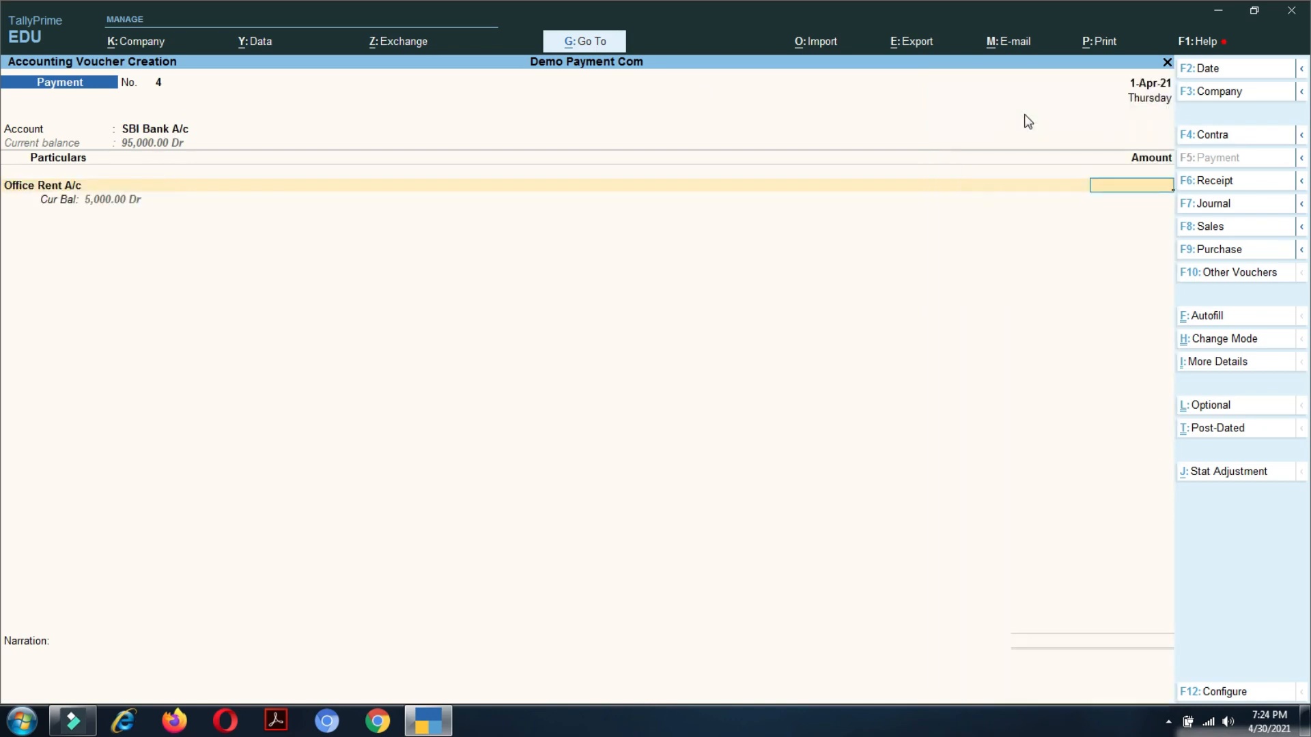
type("5000")
key("Return")
key("Return")
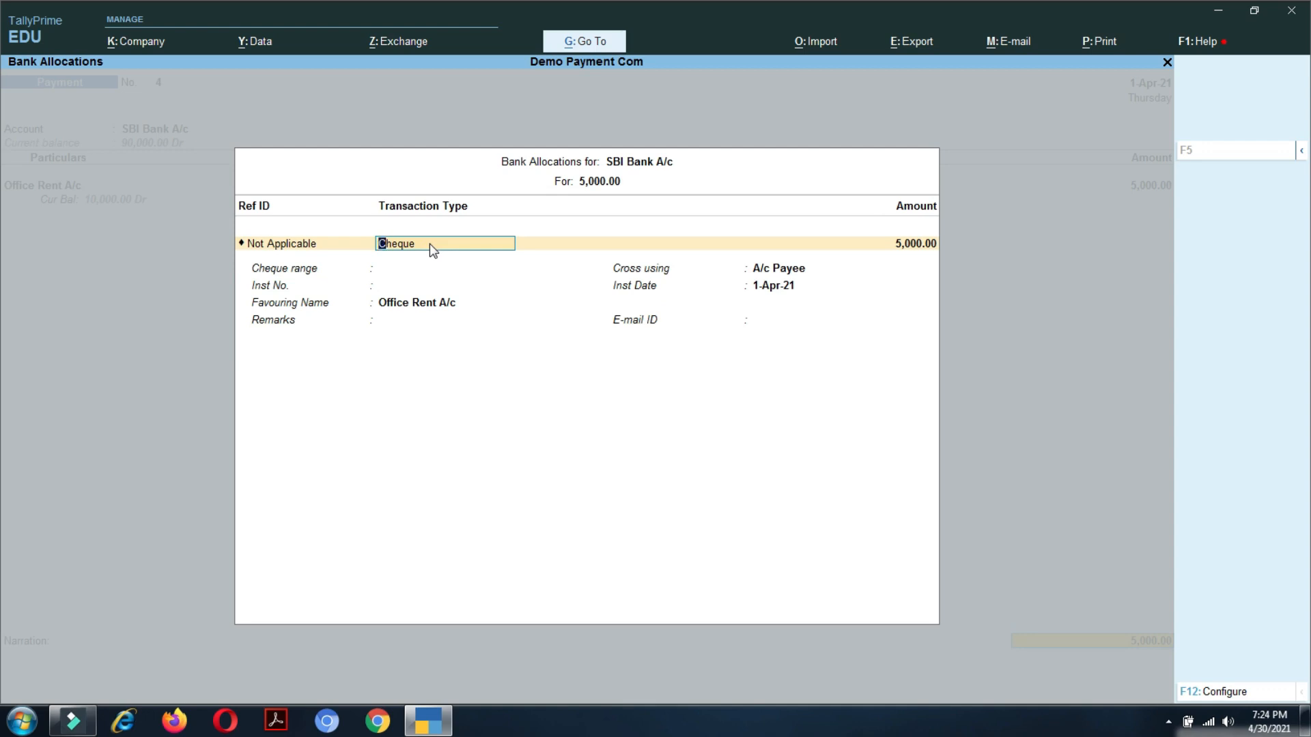
Clear the transaction type, expand the list of transaction types, and examine the available options from ATM to Others
key("BackSpace")
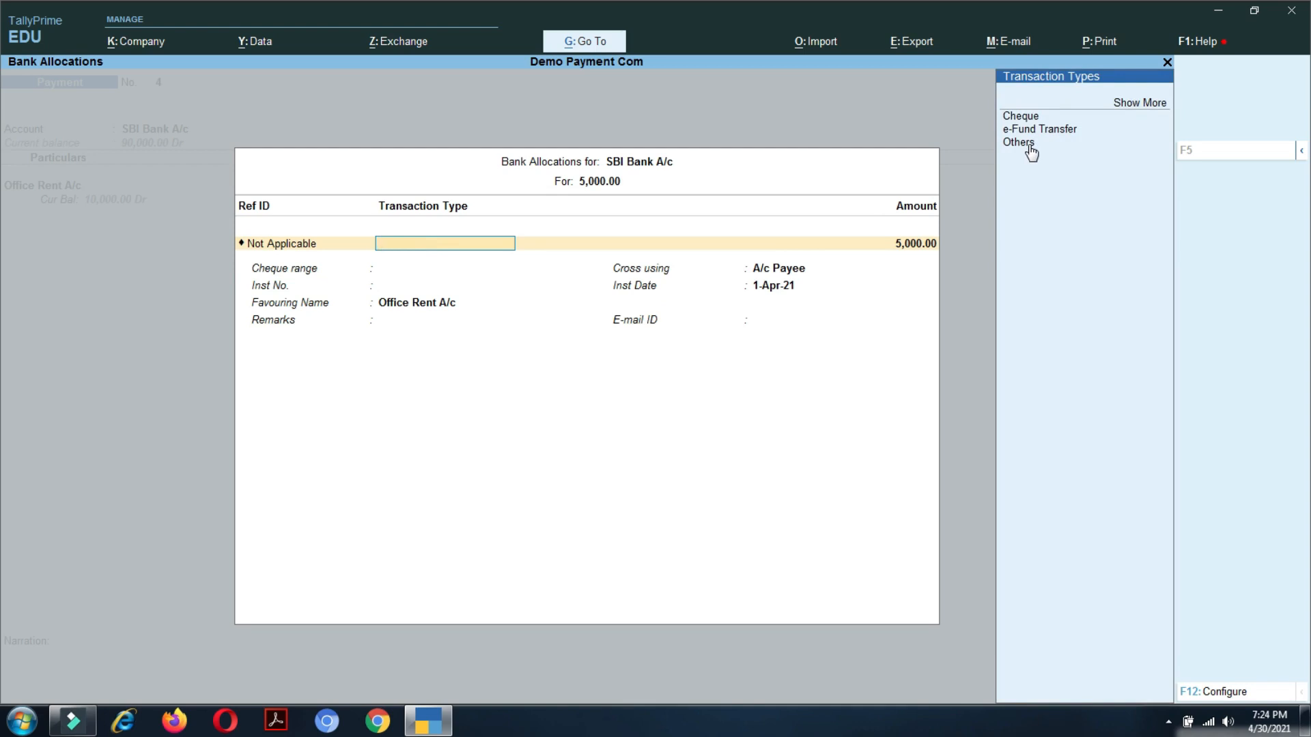
left_click(1159, 107)
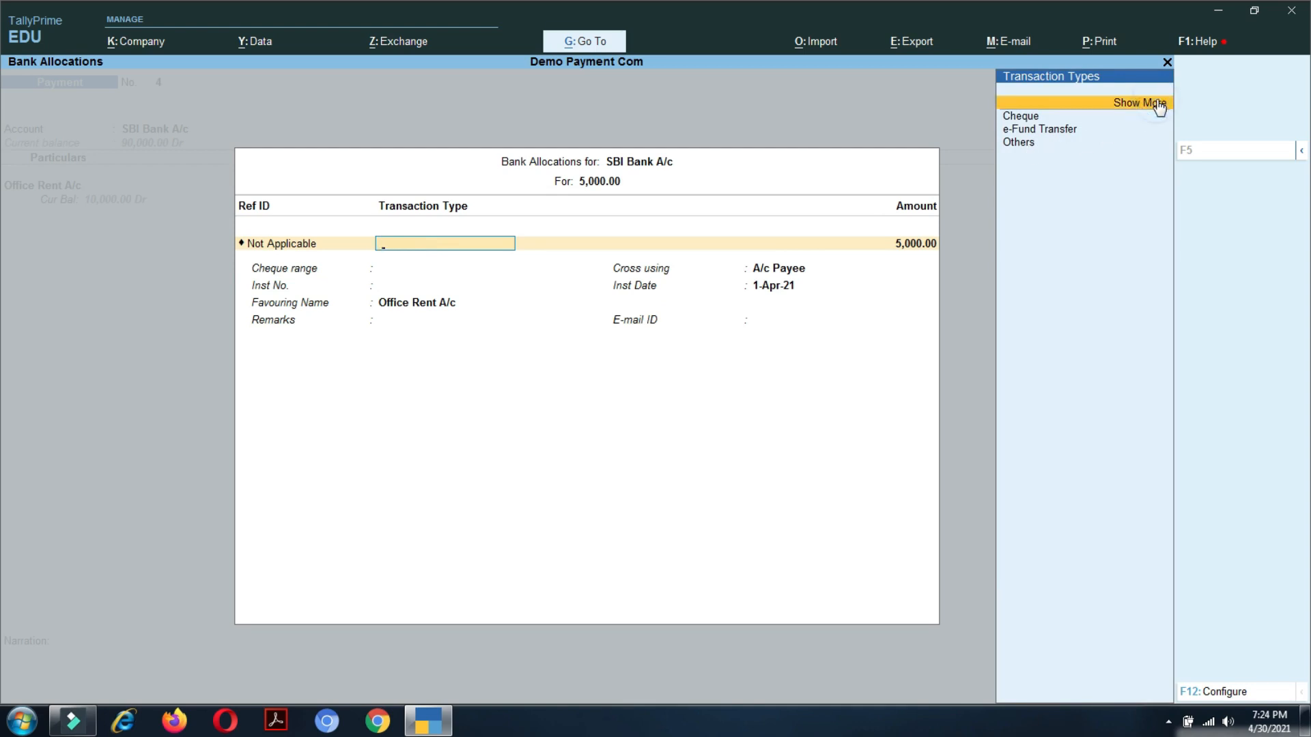
left_click(1158, 107)
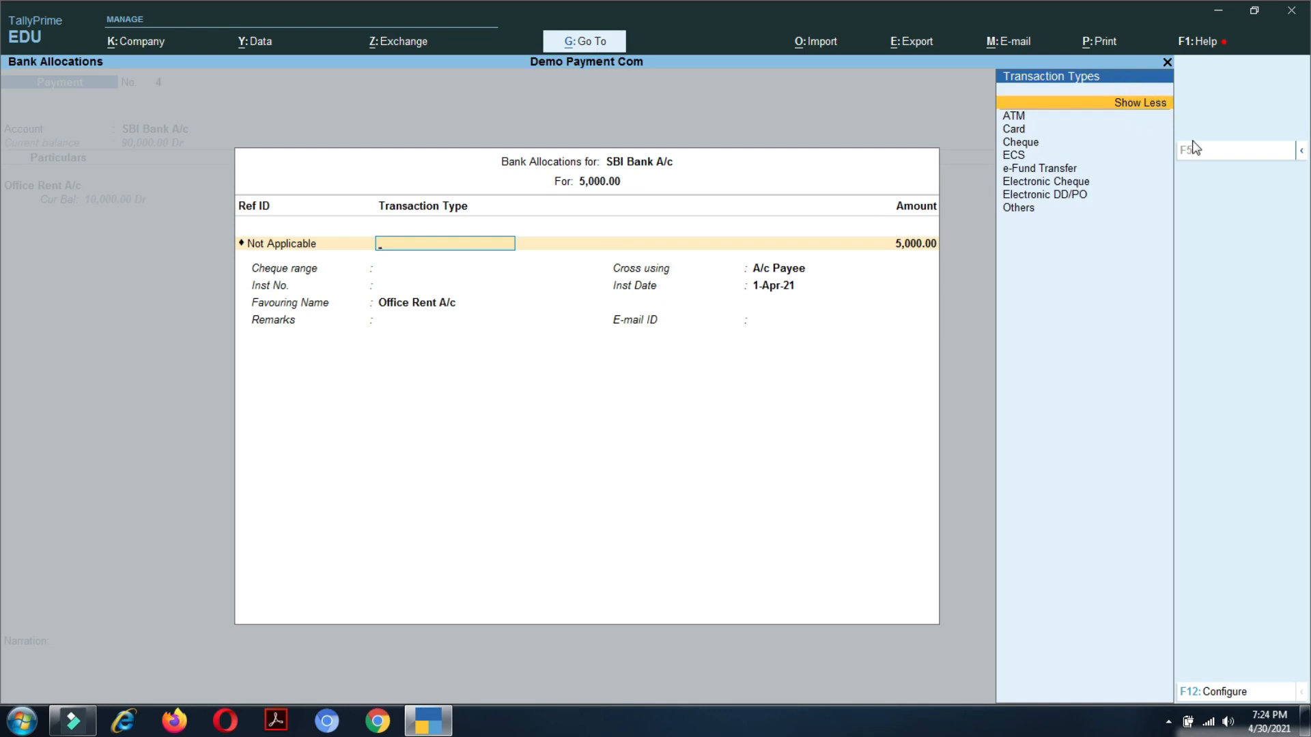
key("Down")
key("Down")
key("Down")
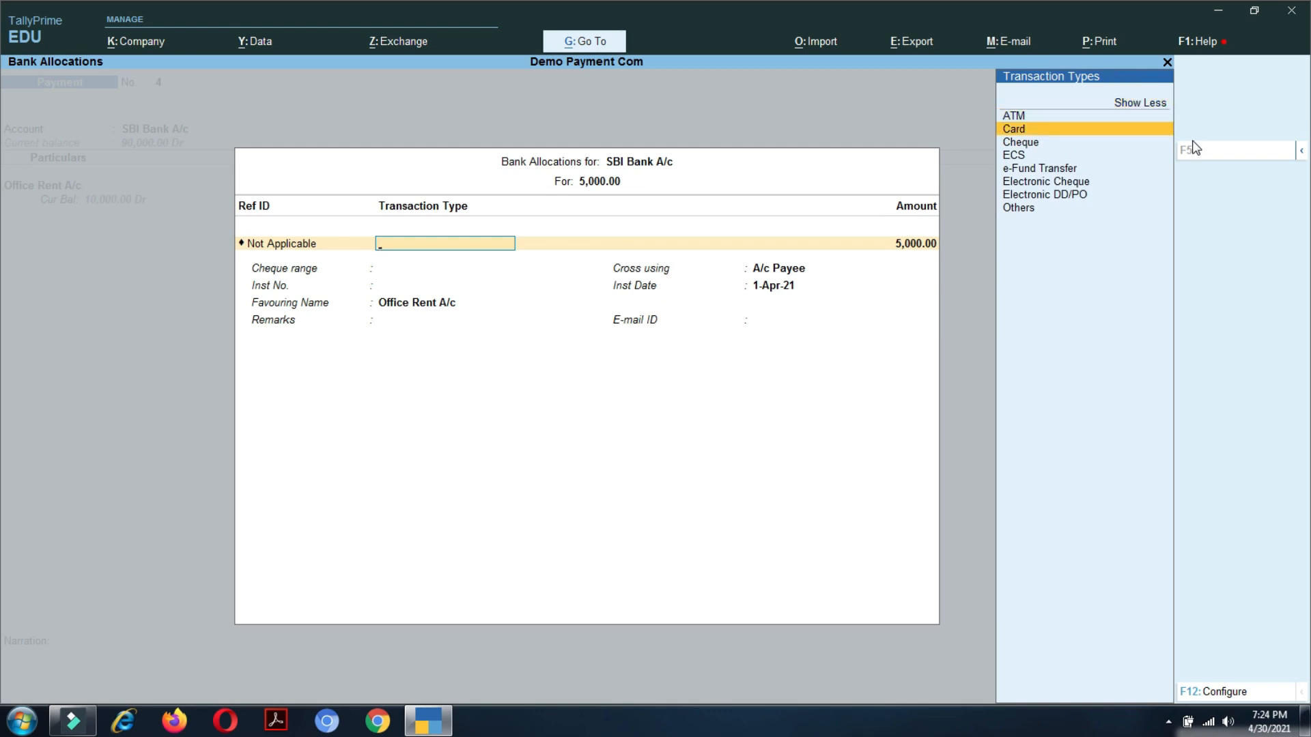
key("Down")
key("Down")
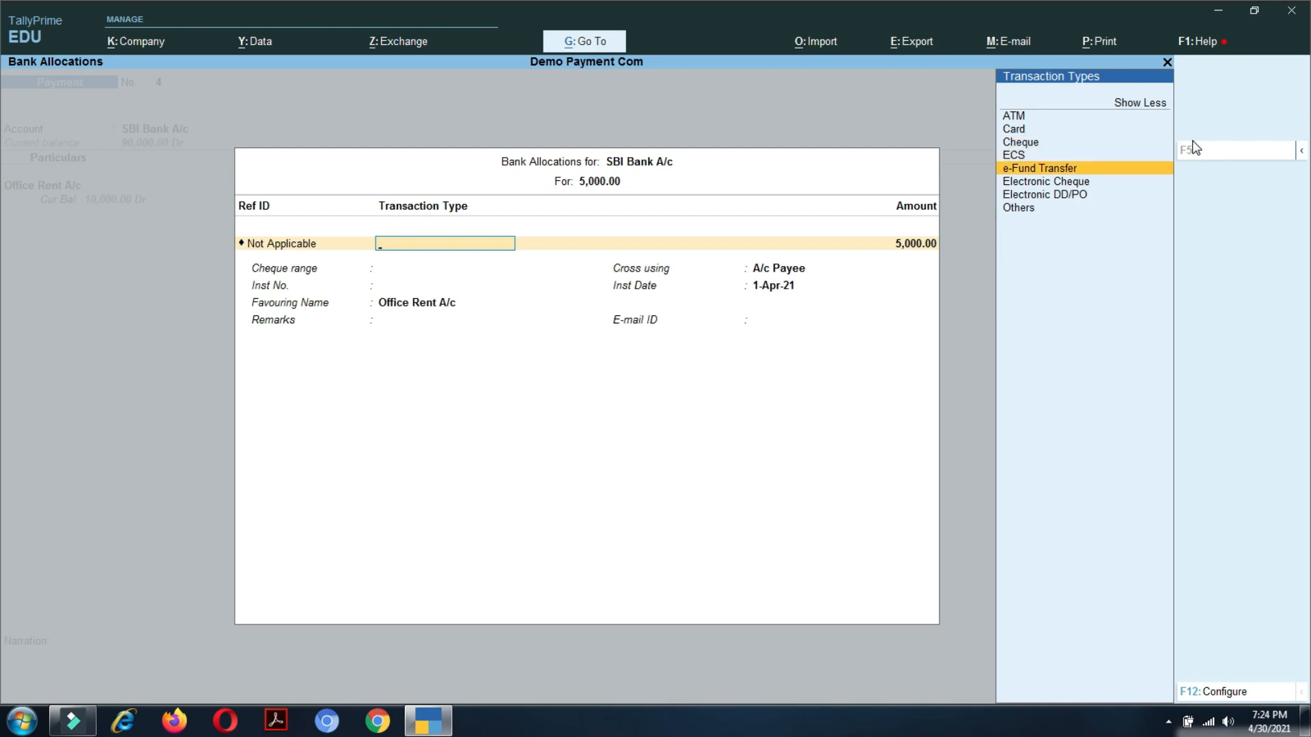
key("Down")
key("Down")
key("Down")
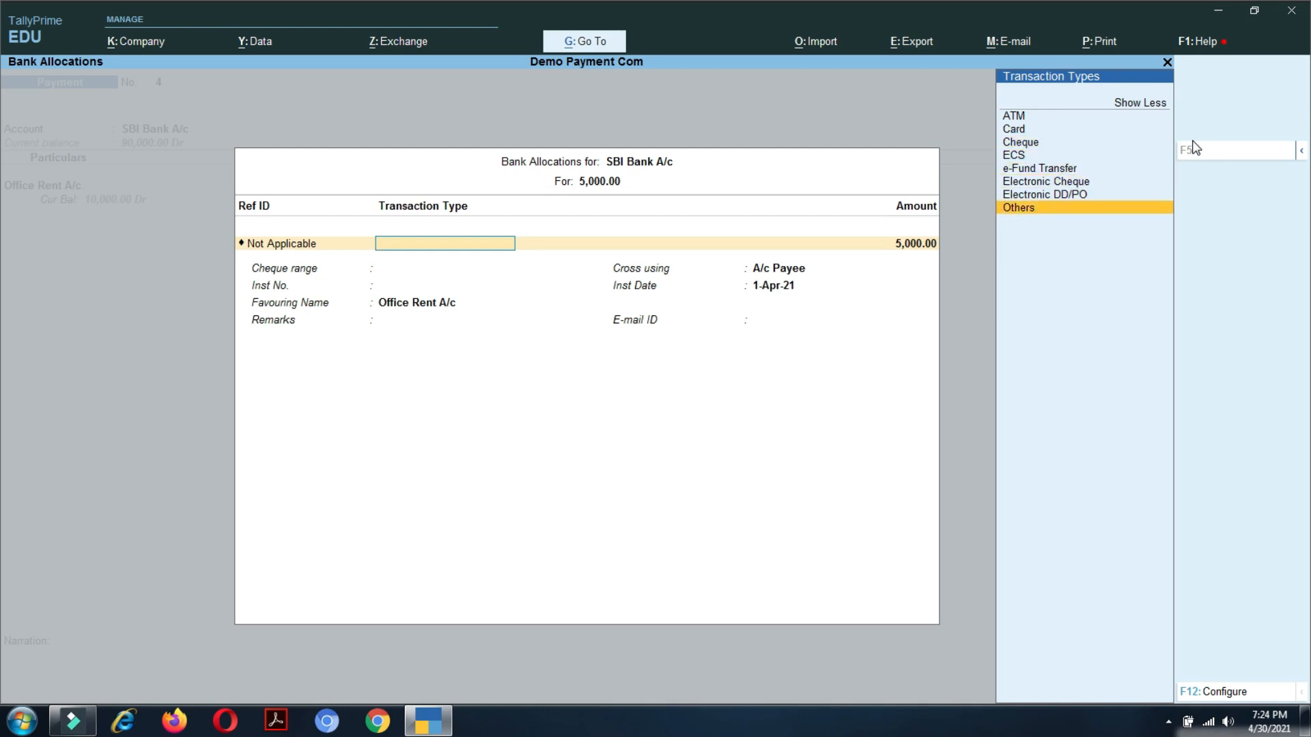
key("Up")
key("Up")
key("Up")
key("Up")
key("Up")
key("Up")
key("Up")
key("Up")
Choose Cheque as the transaction type, with cheque range Not Applicable and crossing A/c Payee
key("Down")
key("Down")
key("Down")
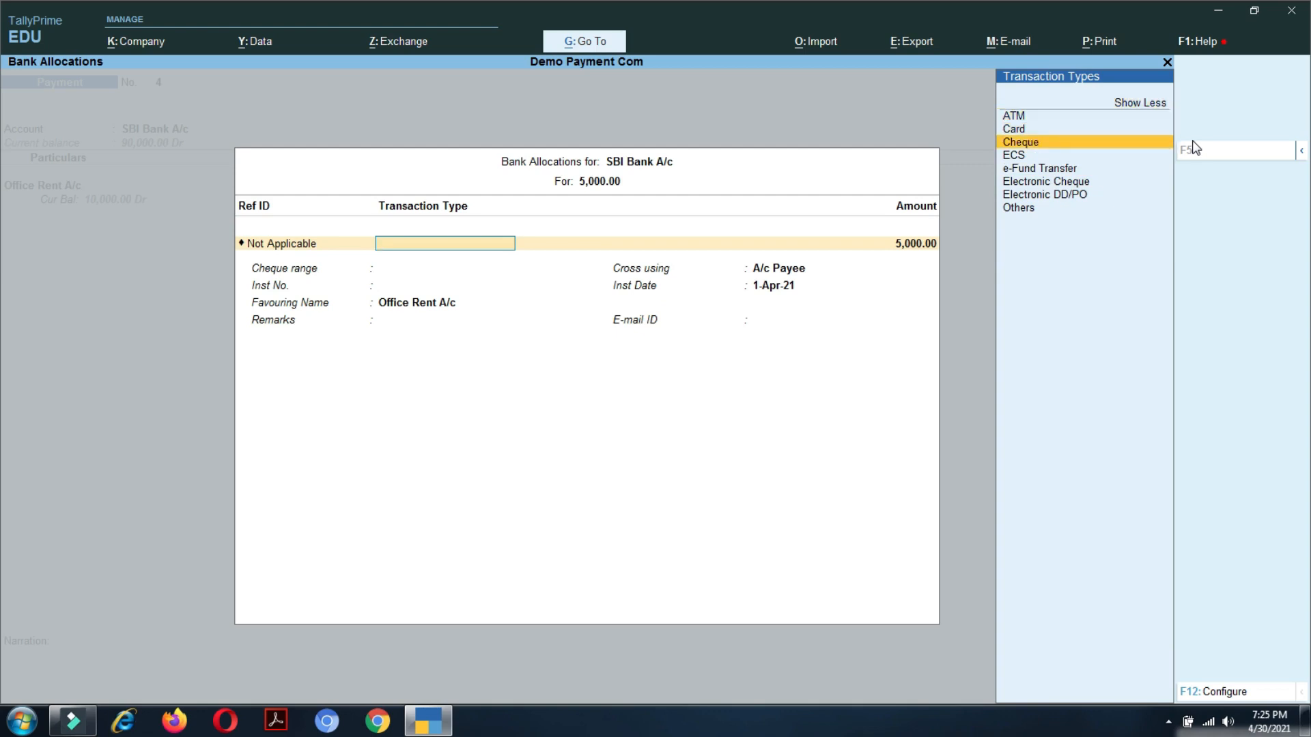
key("Return")
key("Return")
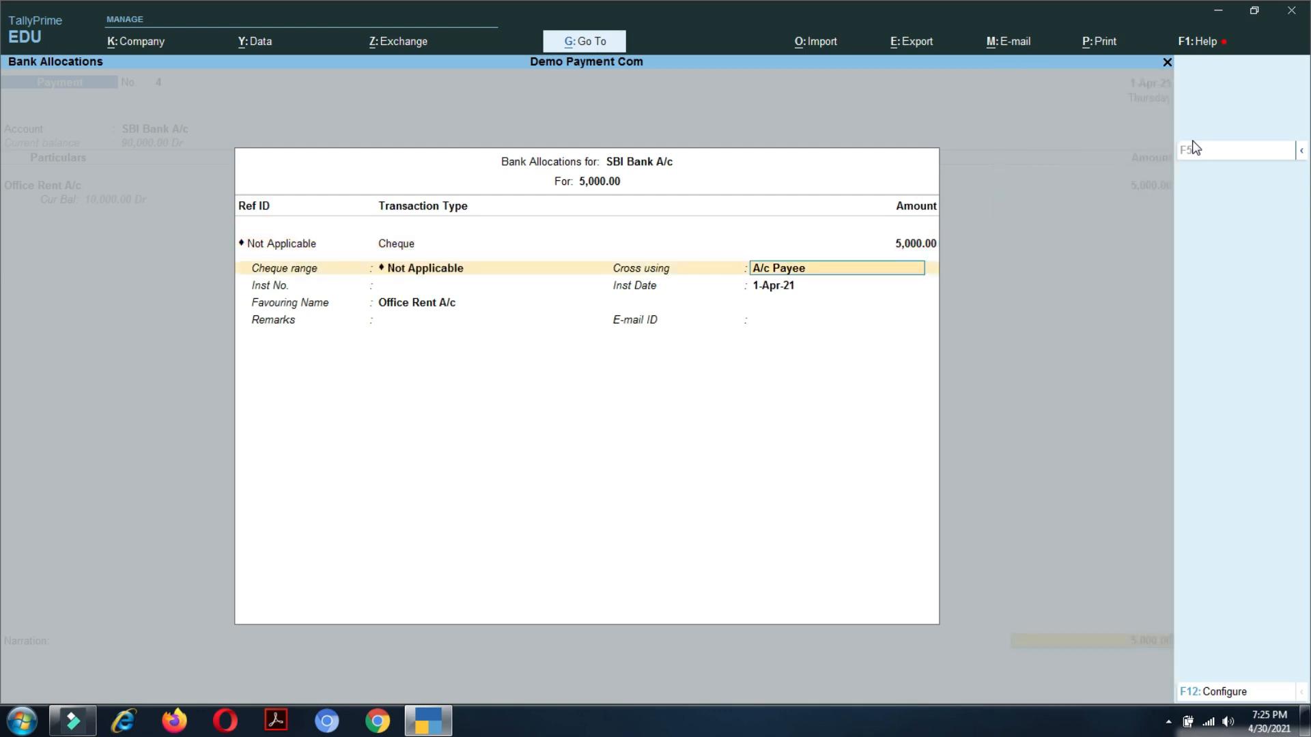
key("Return")
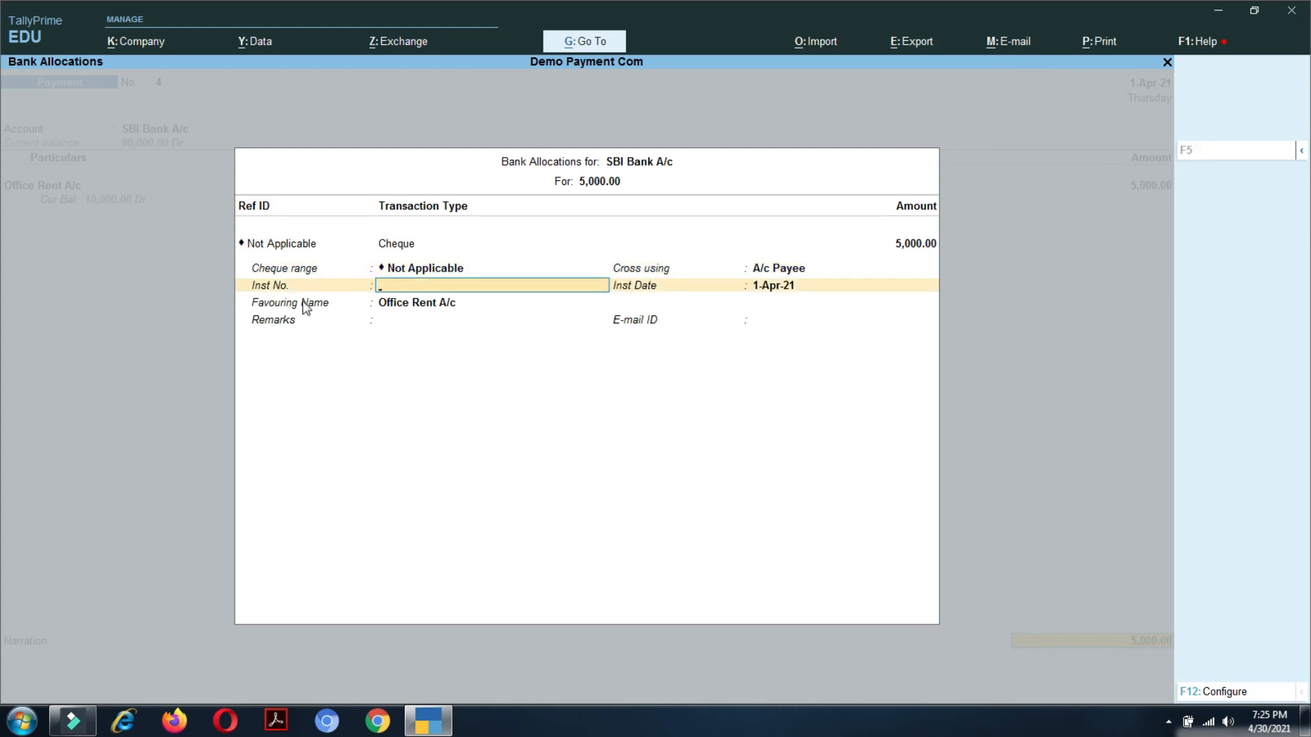
Enter cheque instrument number 123456 dated 1-Apr-21, leave remarks and e-mail blank, and save the office rent payment voucher
type("123456")
key("Return")
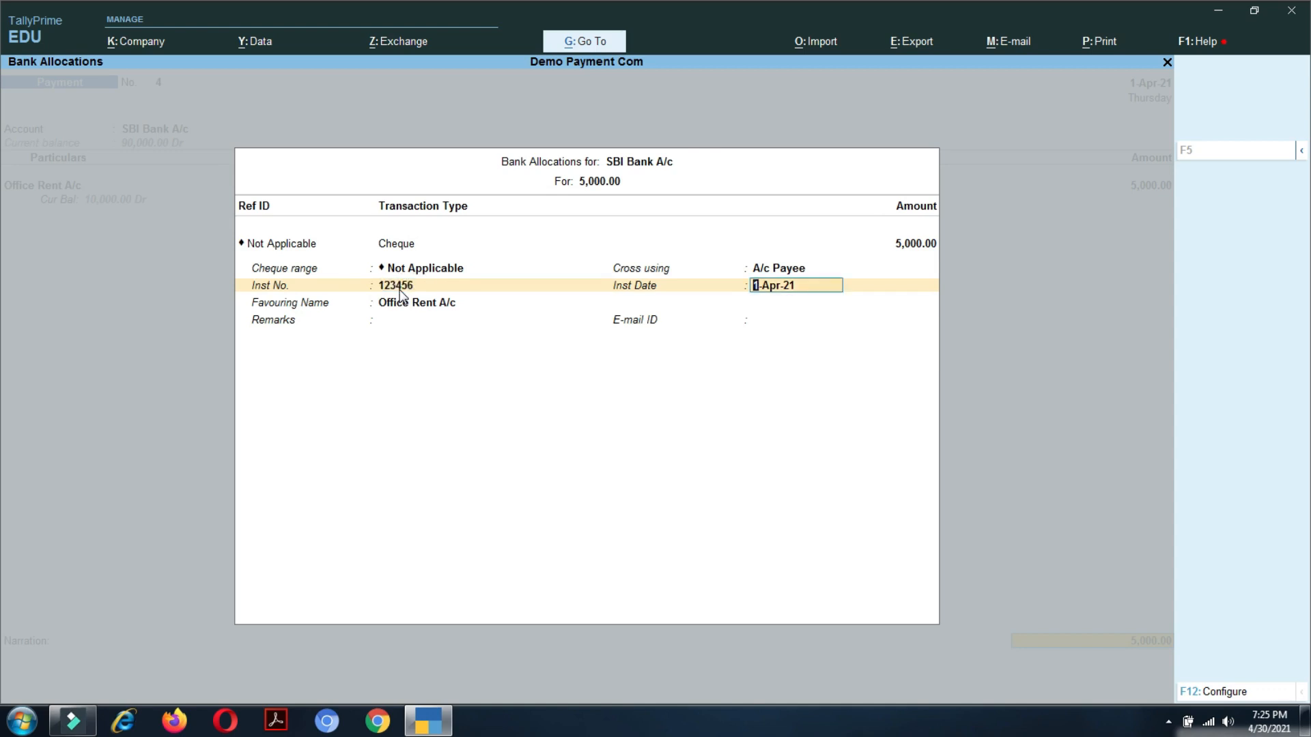
key("Return")
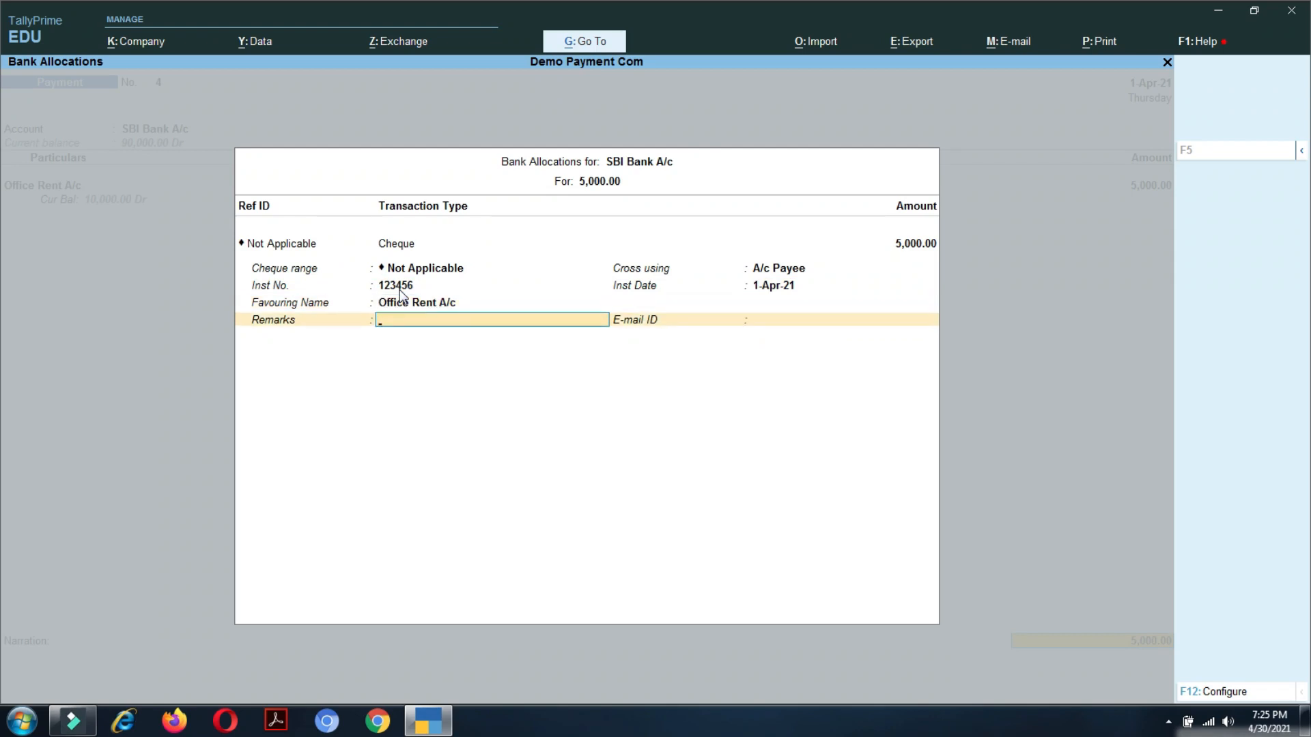
key("Return")
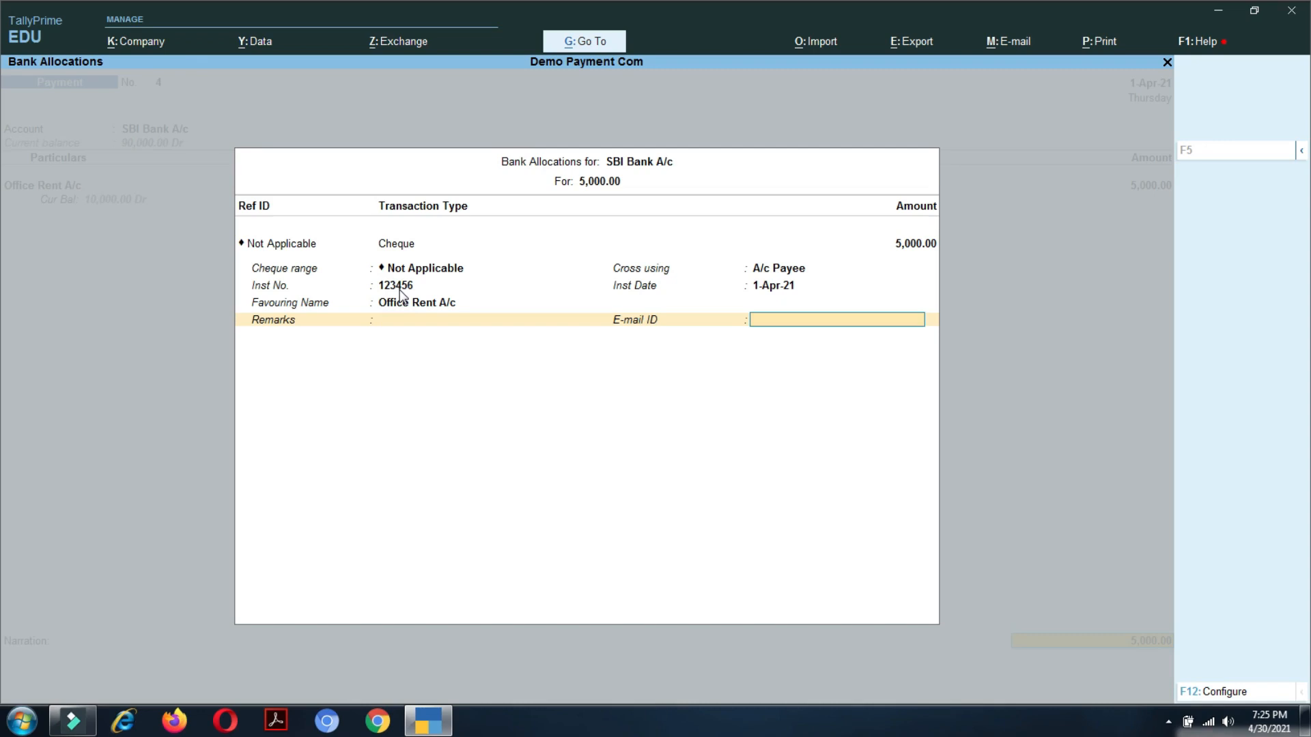
key("Return")
key("Return")
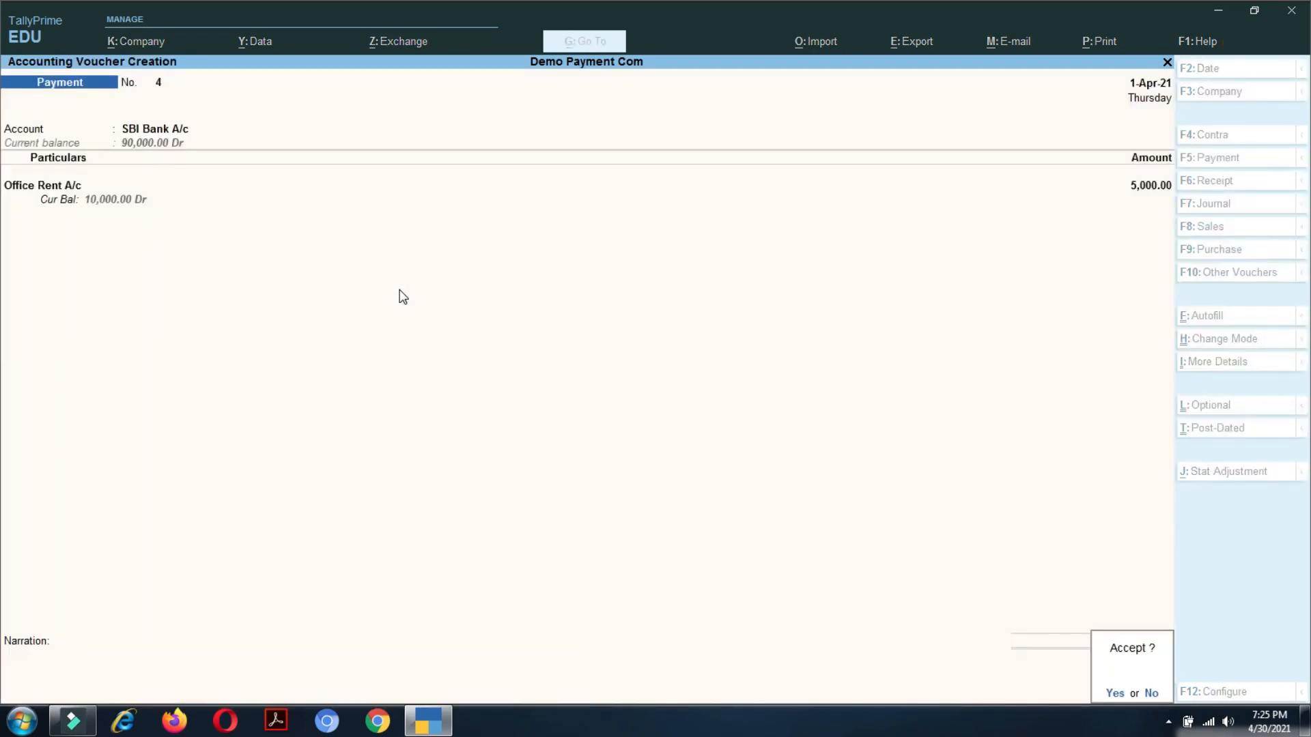
key("Return")
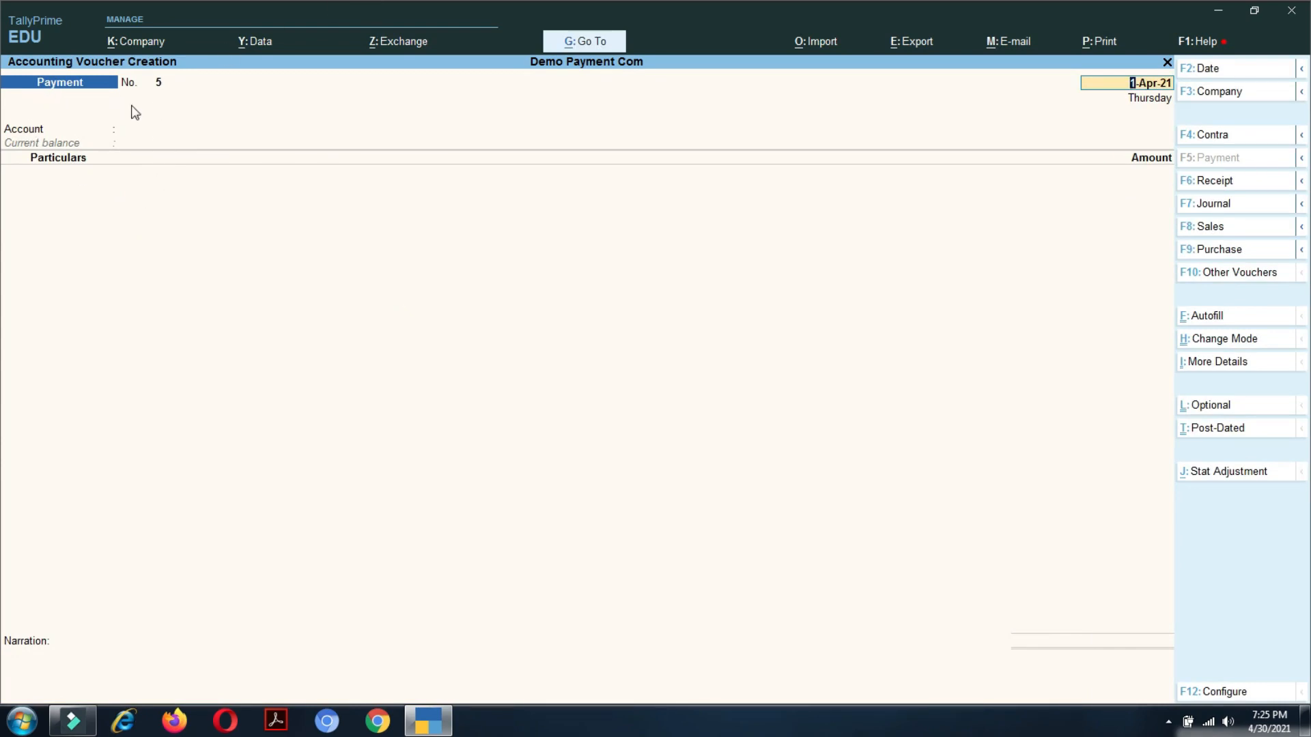
Start a new payment voucher dated 1-Apr-21 with Cash as the account
key("Return")
key("Return")
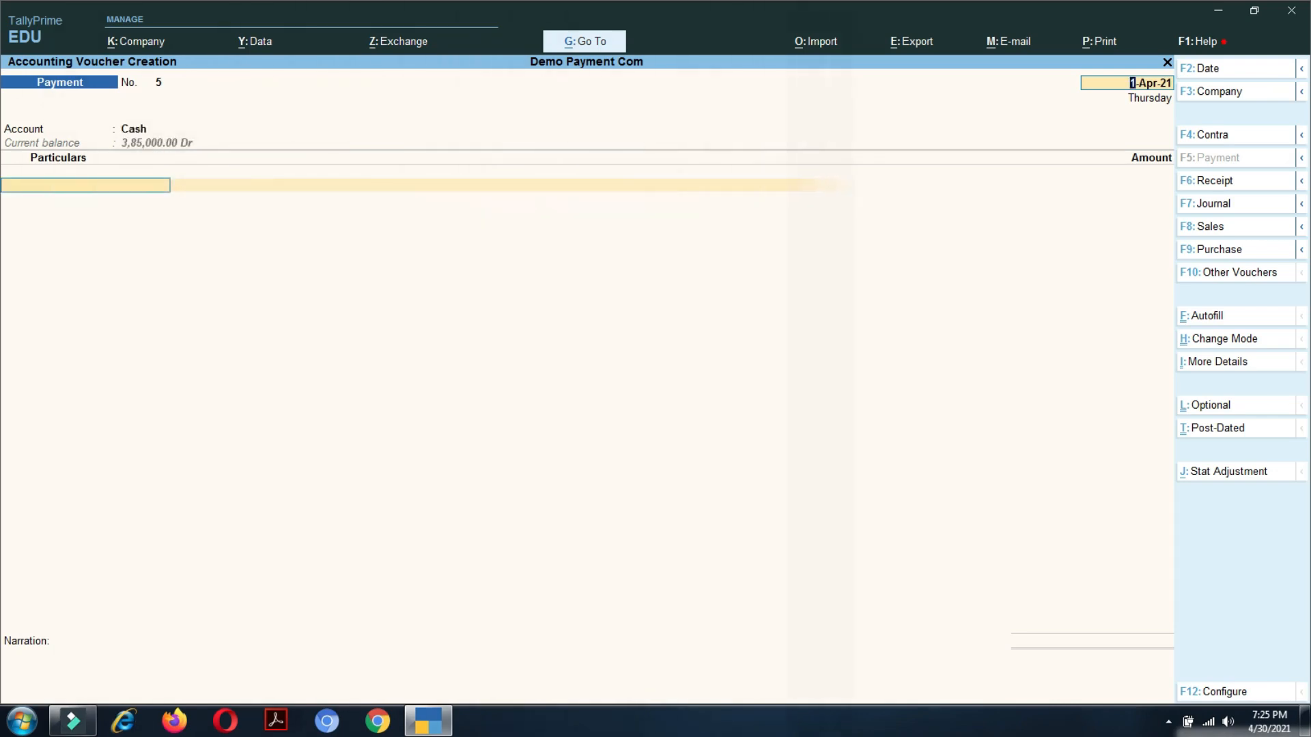